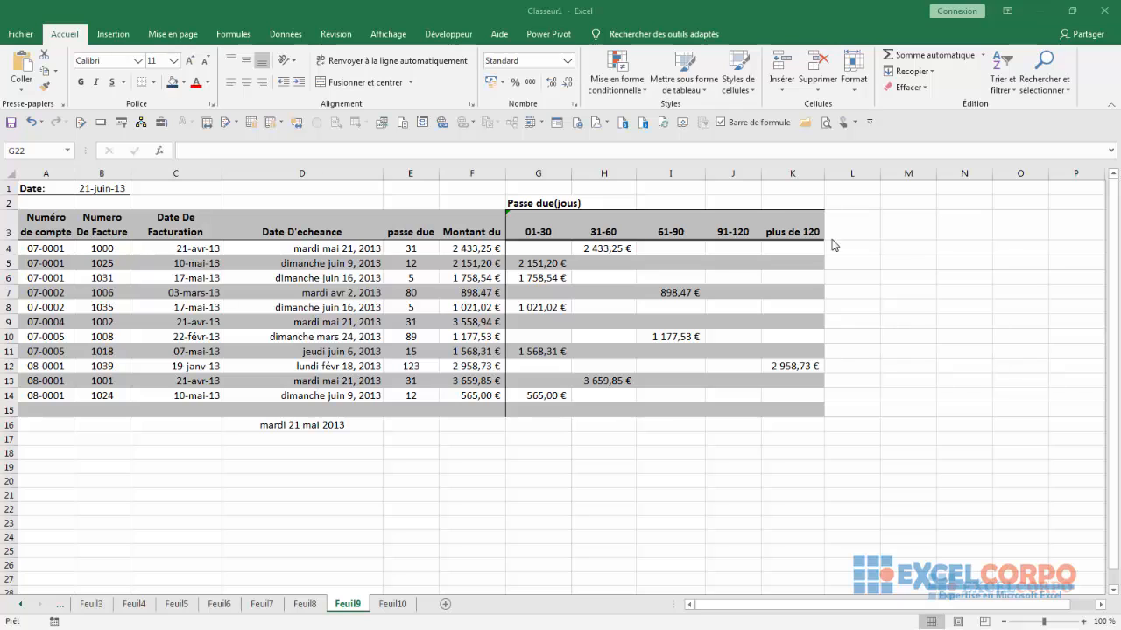
Step: Examine the overdue range headers and the due date formulas in the Date D'echeance column
click(699, 233)
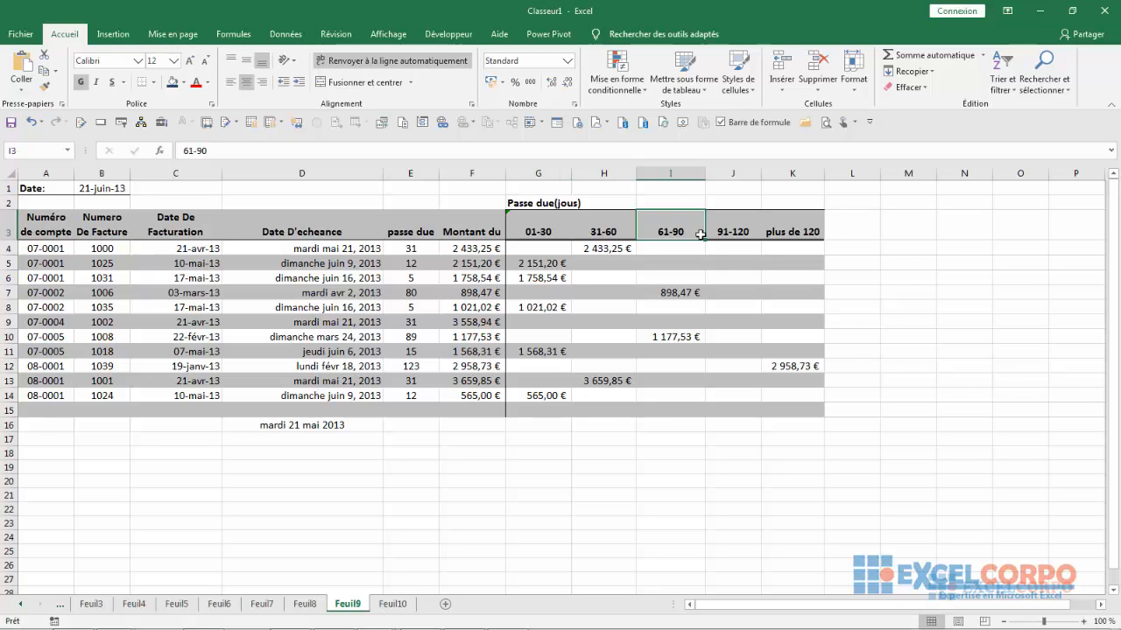
click(731, 234)
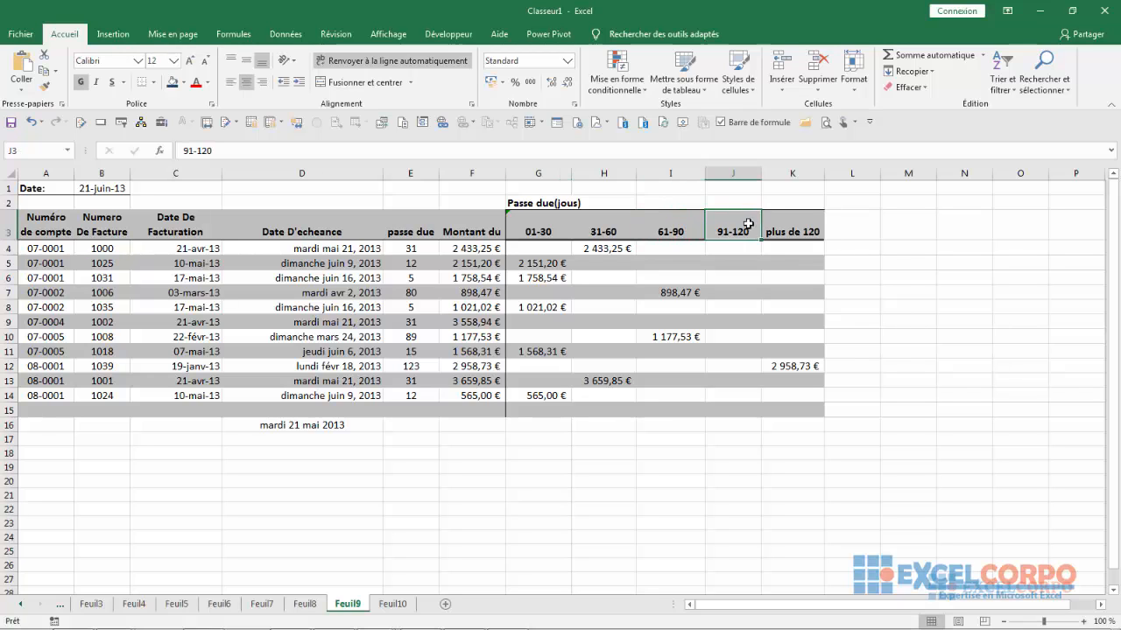
click(66, 264)
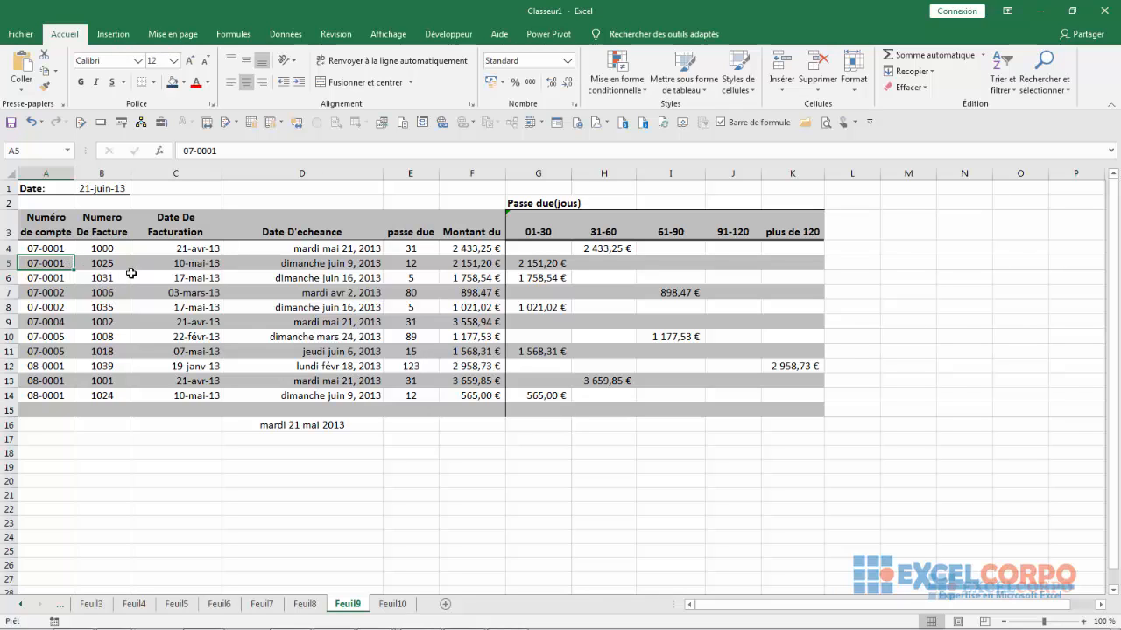
click(223, 249)
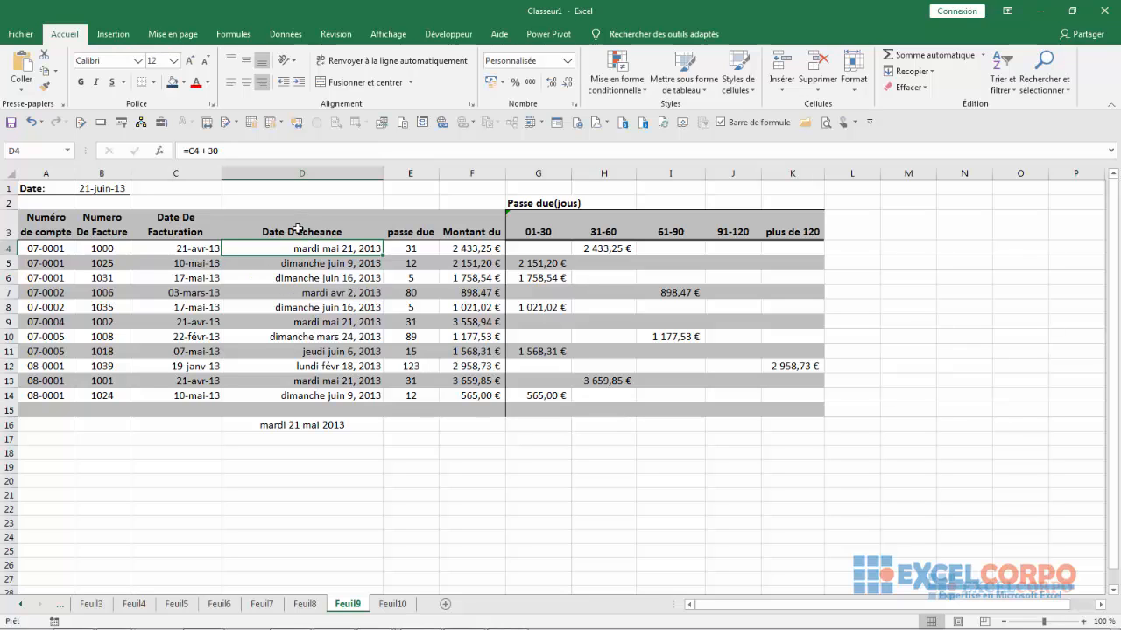
click(298, 175)
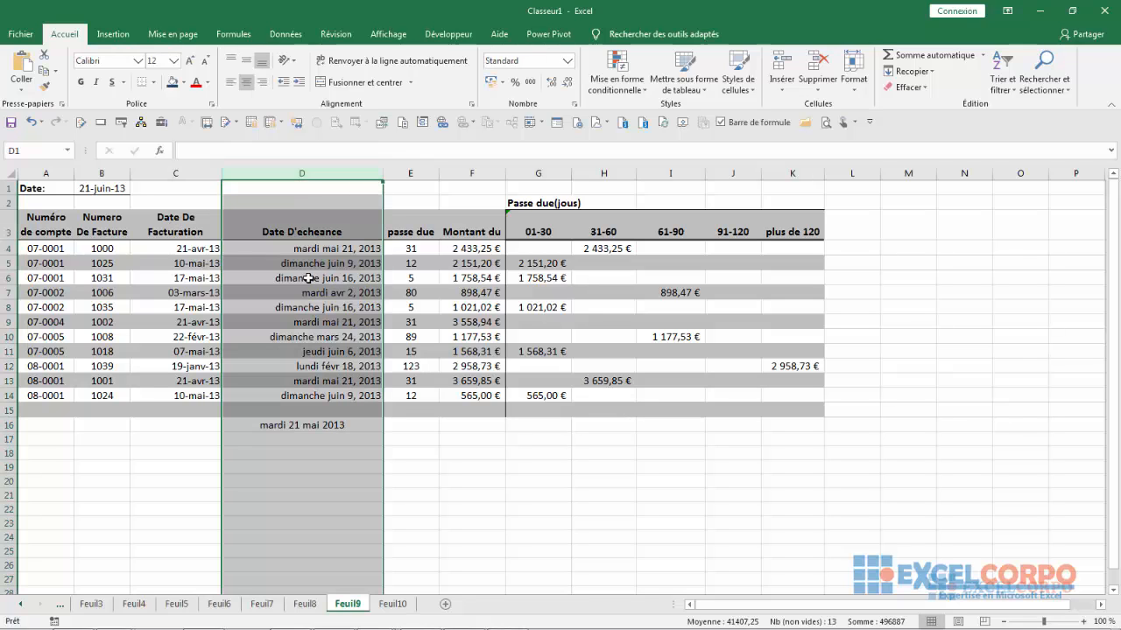
click(411, 322)
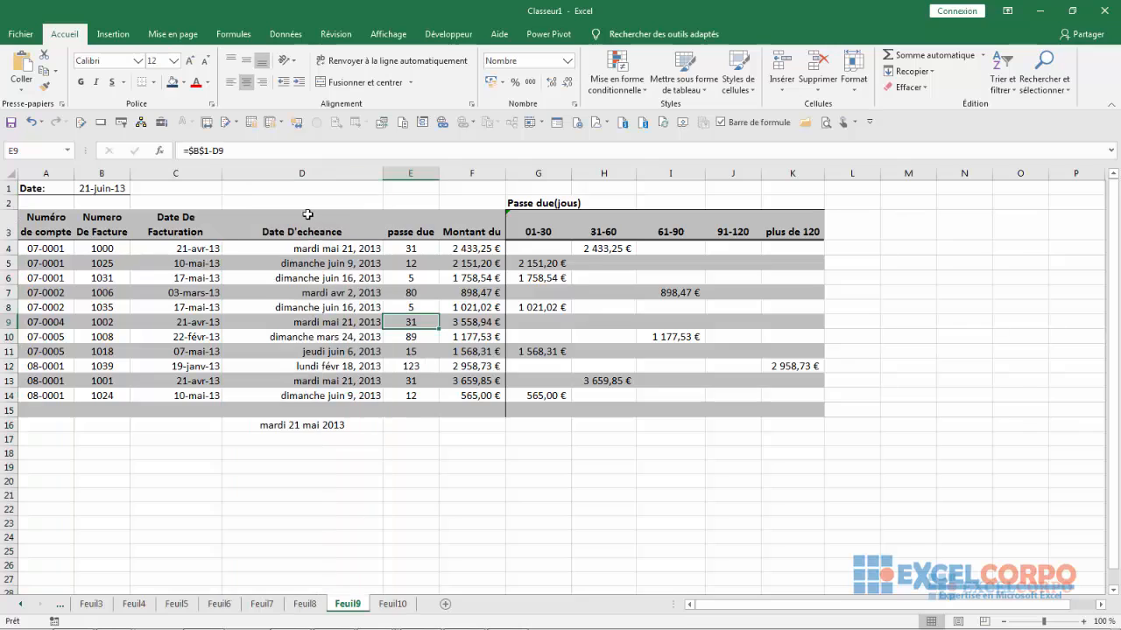
click(302, 263)
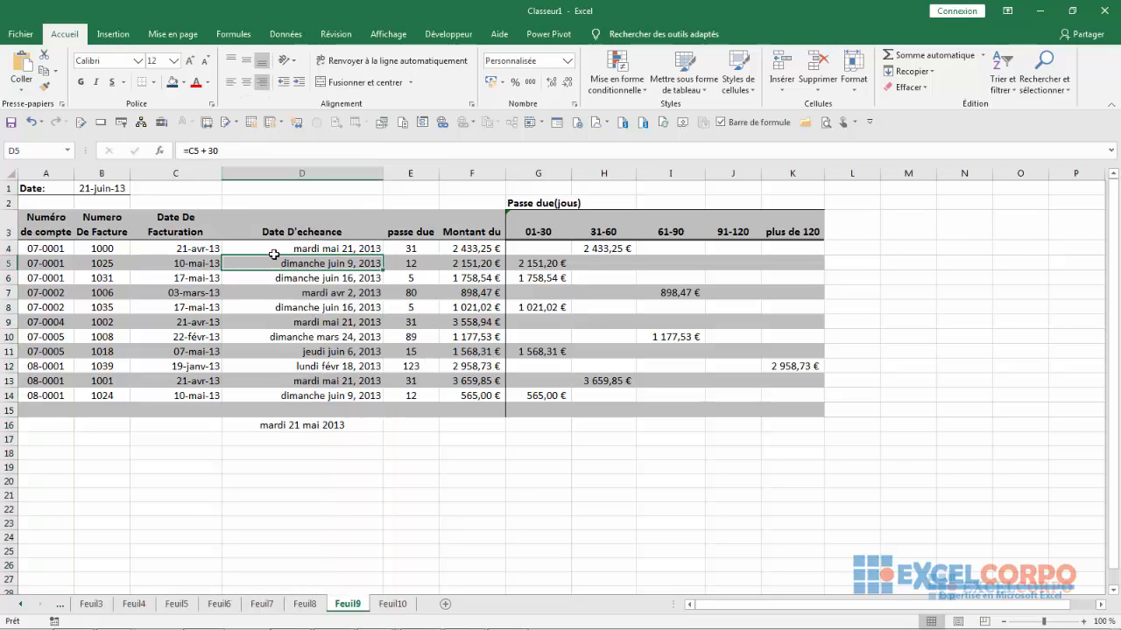
click(285, 278)
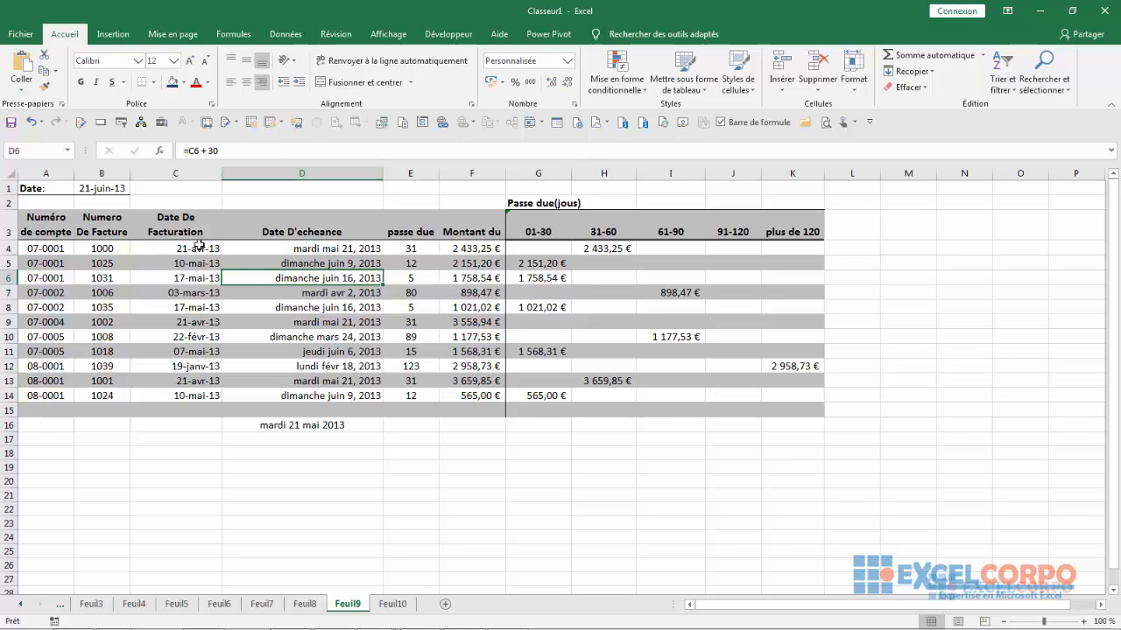
click(315, 380)
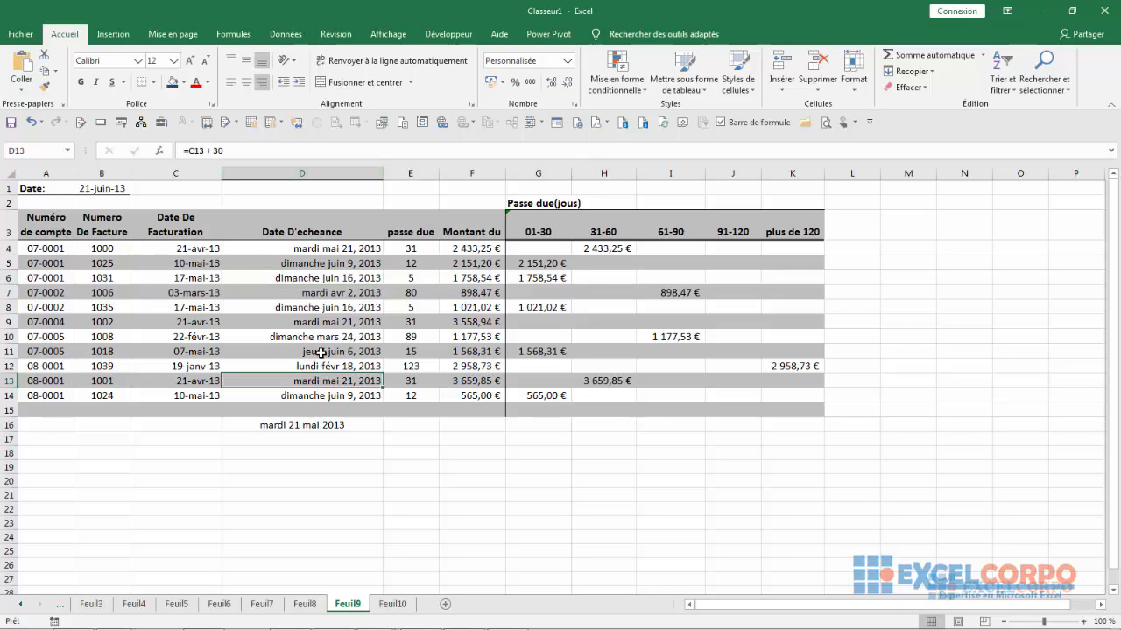
click(302, 395)
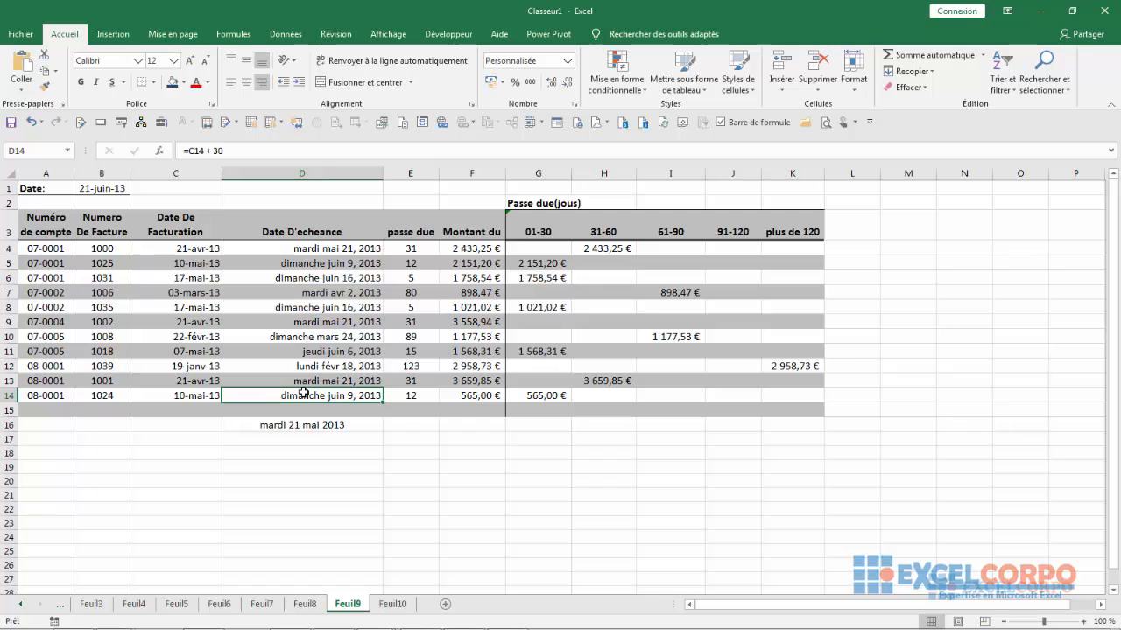
Step: Examine the formulas that calculate the days overdue in the passe due column
click(411, 277)
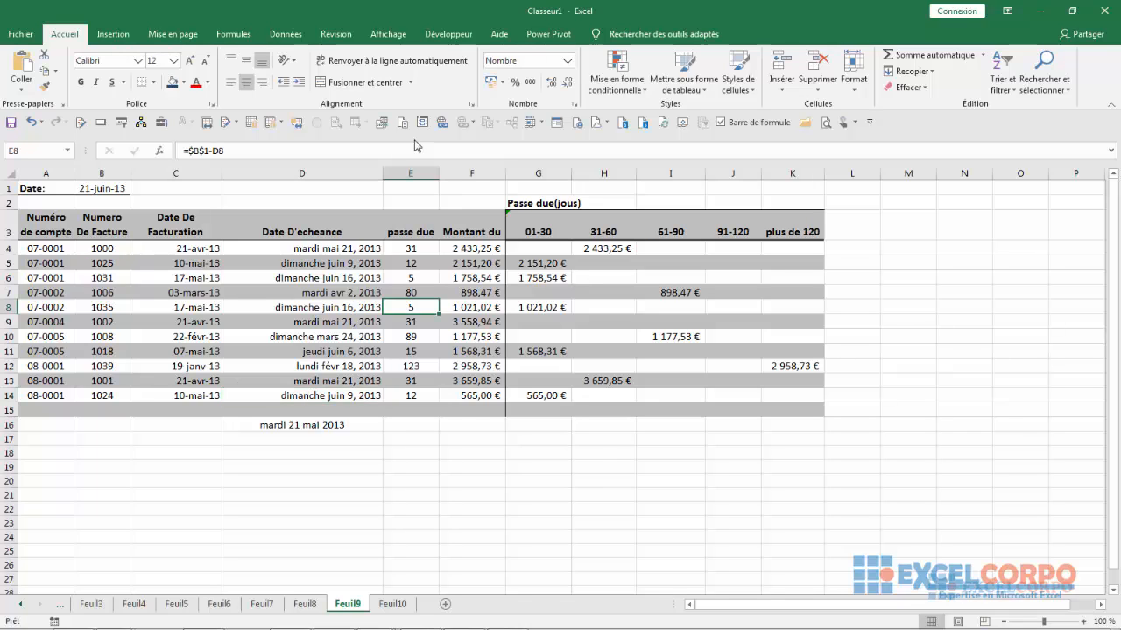
click(410, 173)
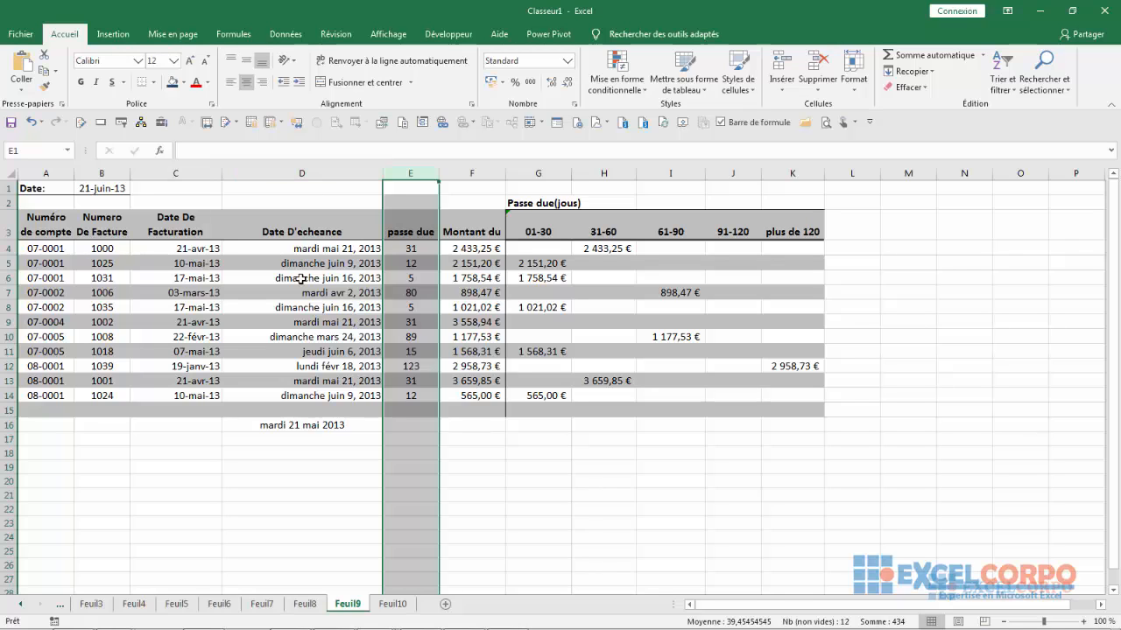
click(411, 248)
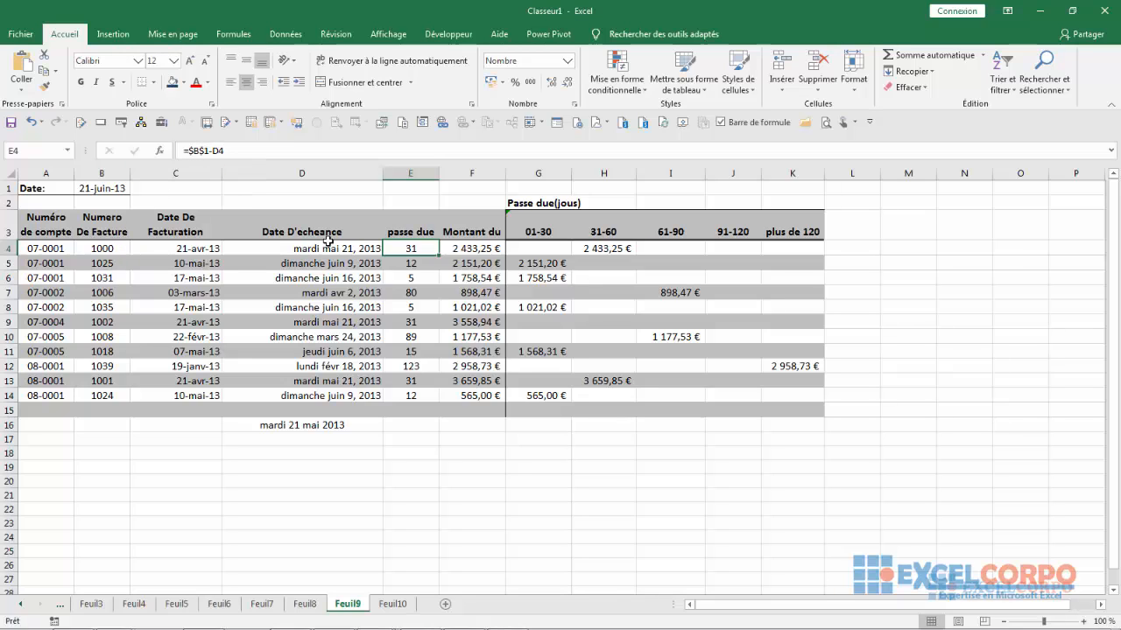
key(Down)
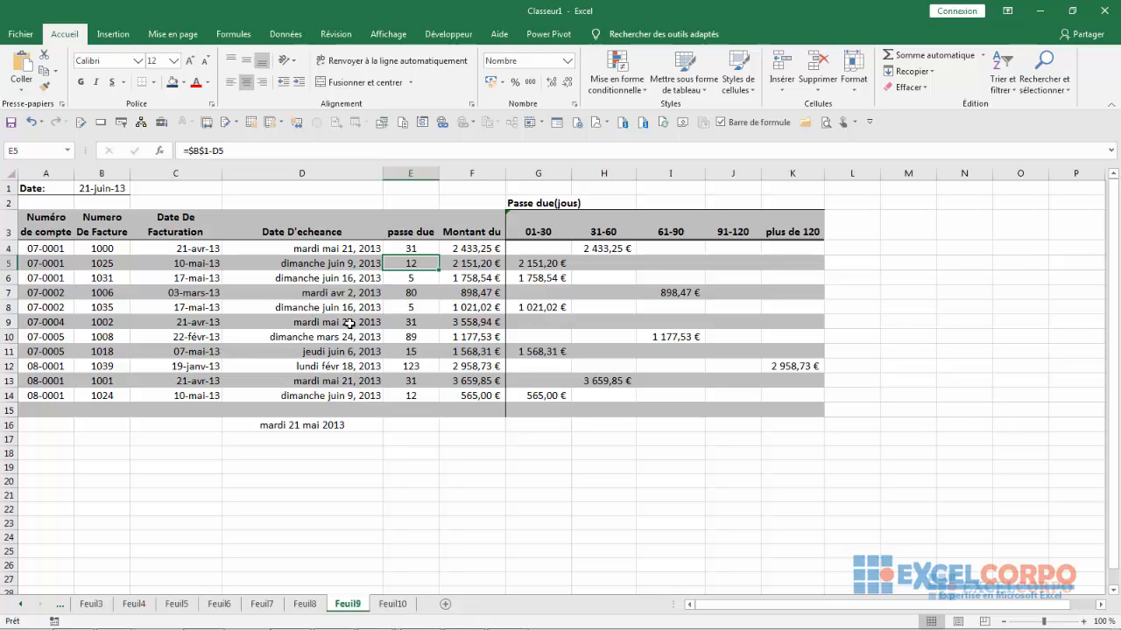
click(403, 280)
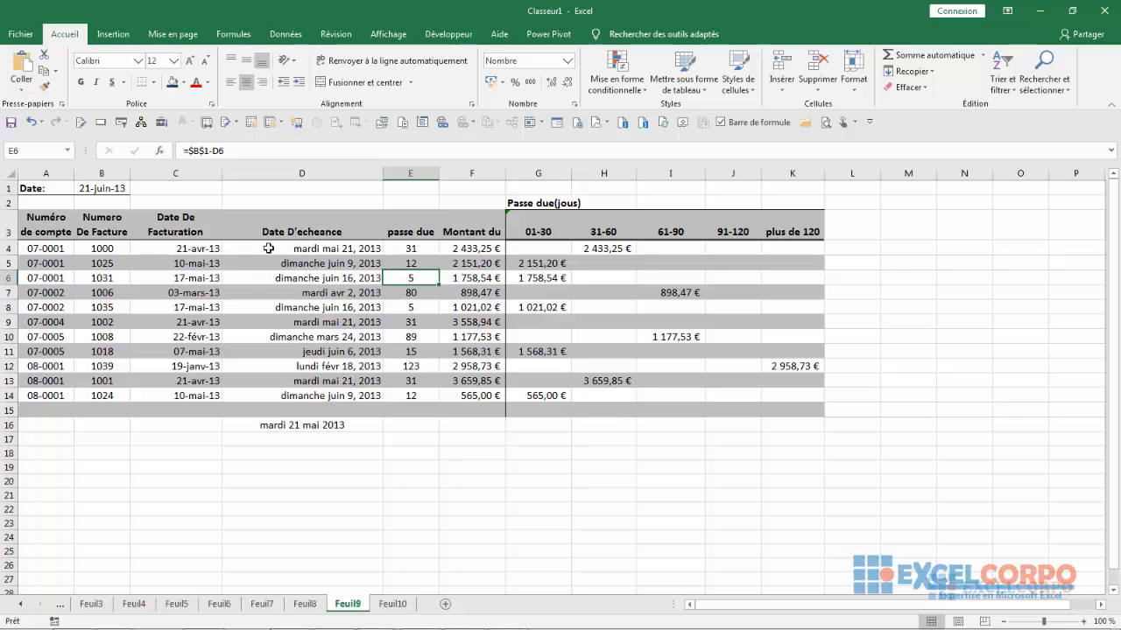
Step: Dismiss the Windows colour scheme prompt, keeping the scheme, and start an SI formula in D4 with the test JOURSEM(C4+30)=7
click(302, 249)
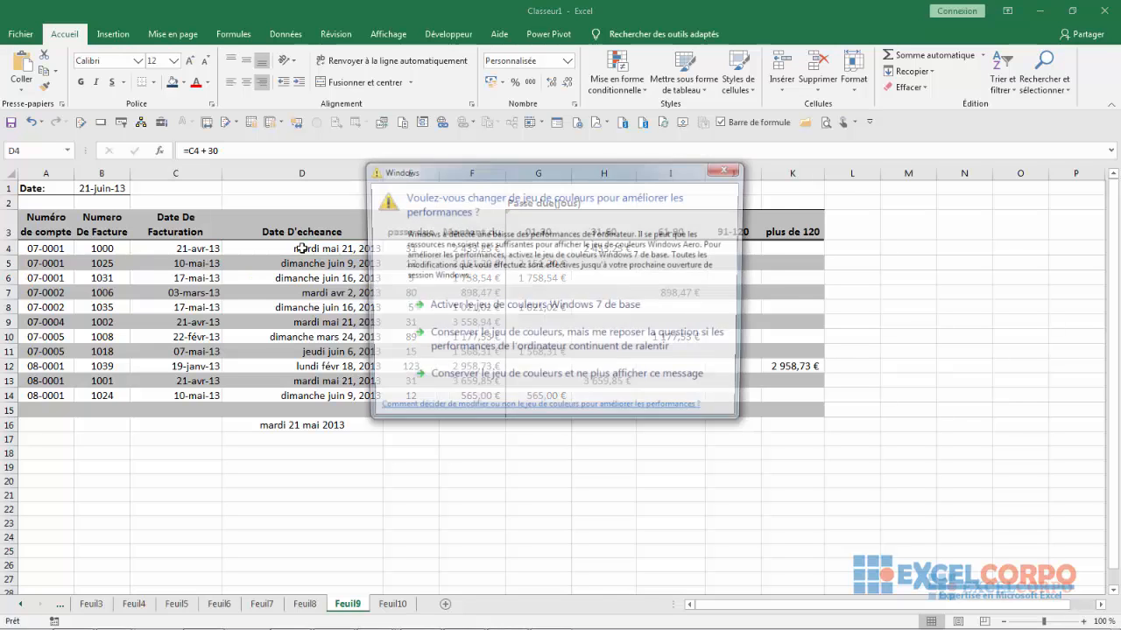
click(458, 333)
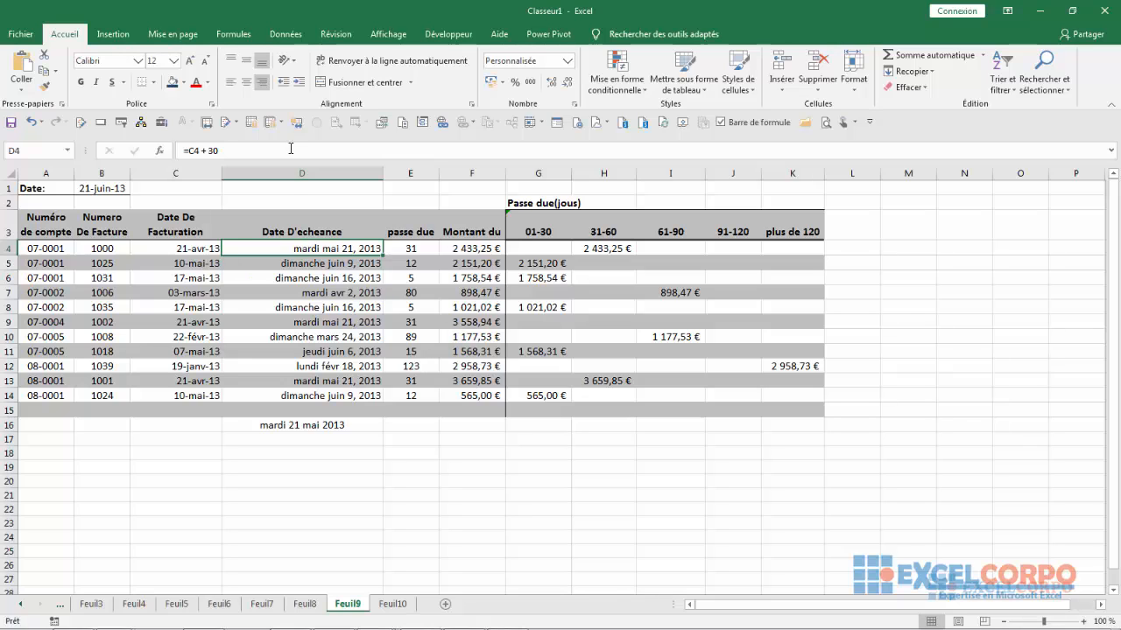
text(=)
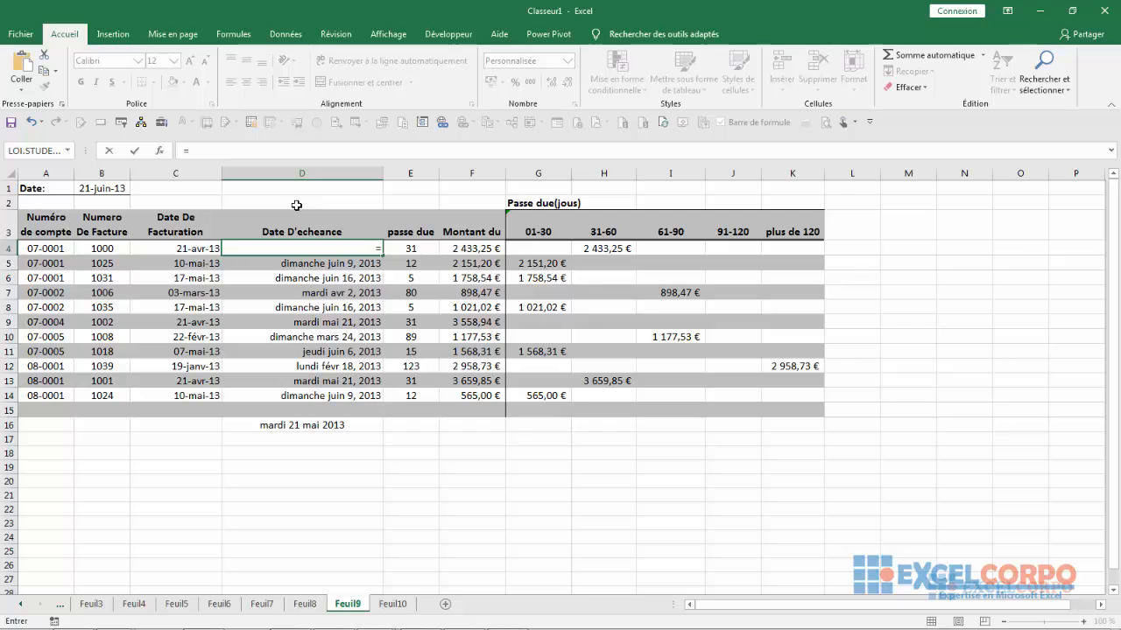
text(si)
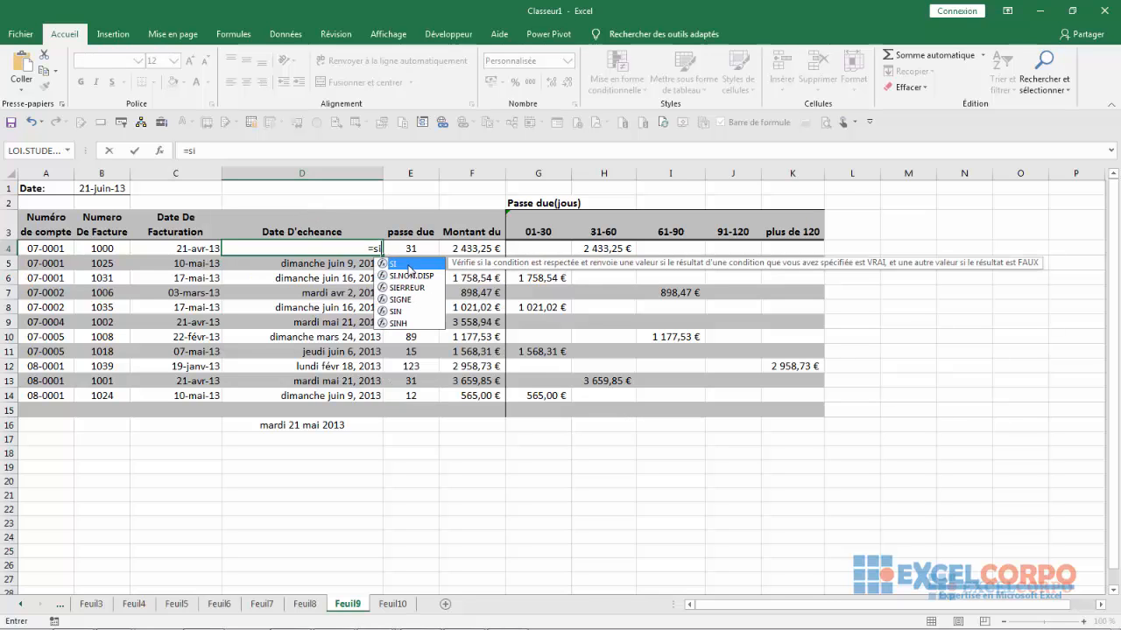
double_click(408, 264)
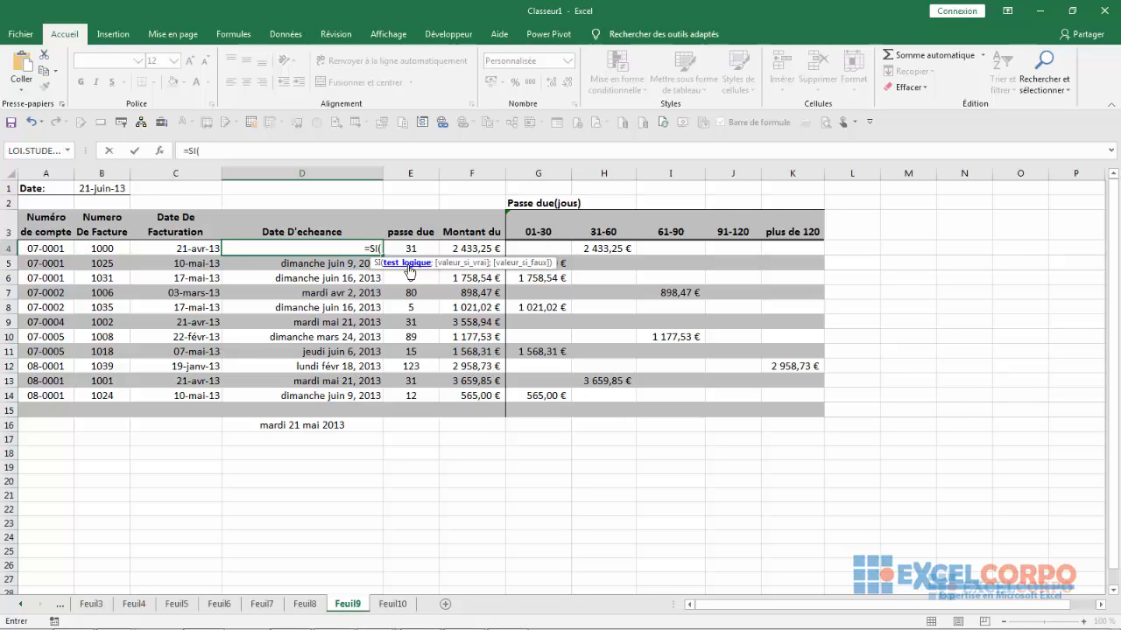
text(jour)
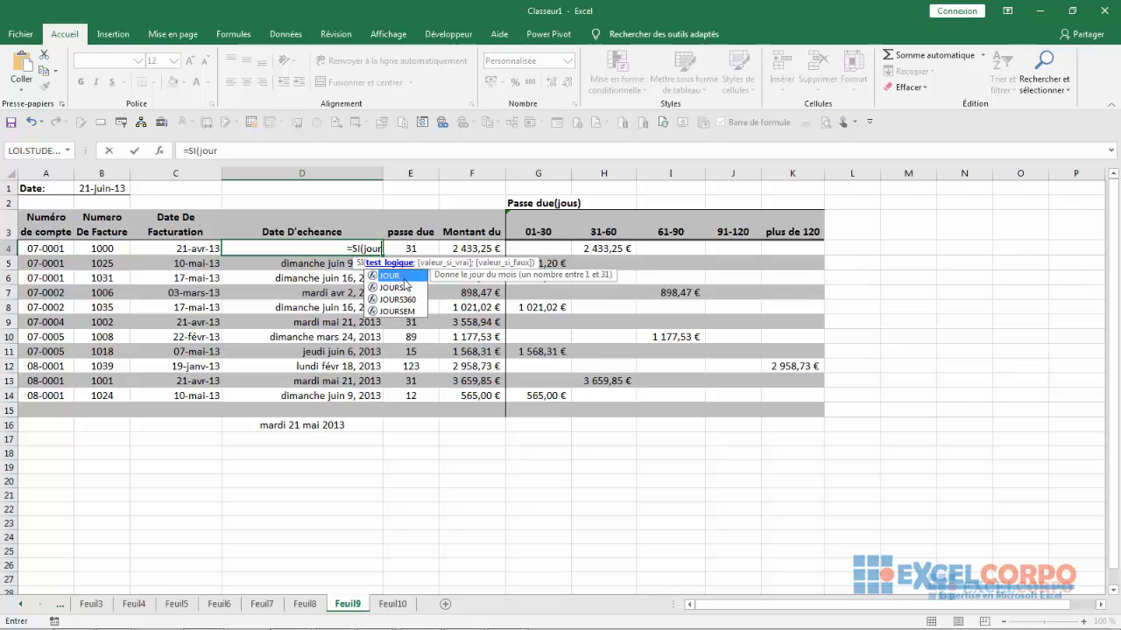
double_click(398, 313)
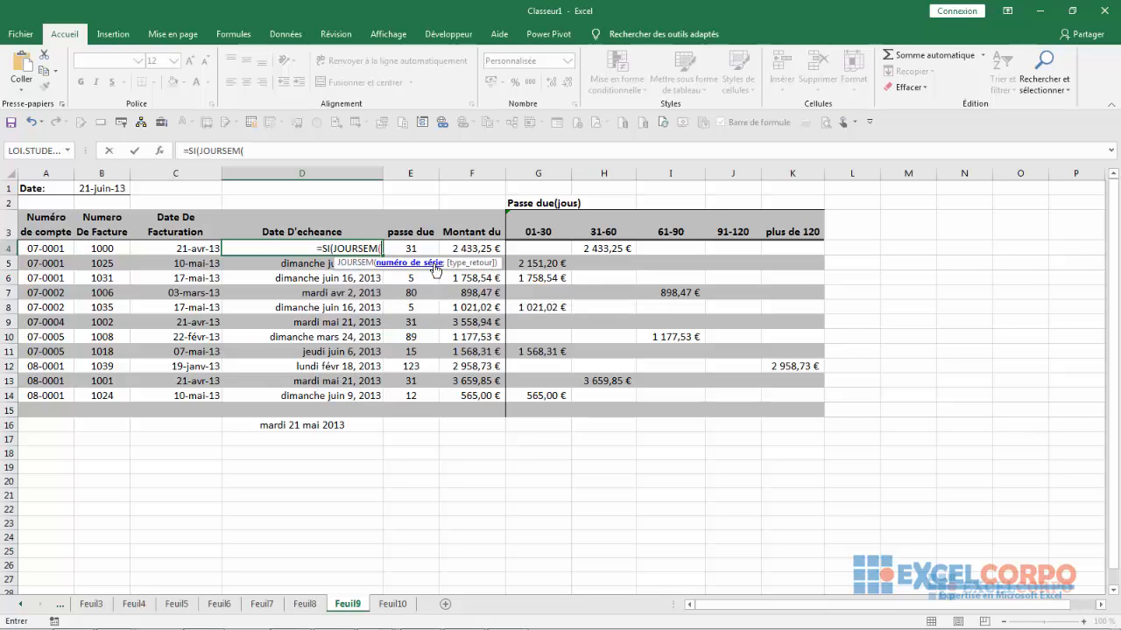
click(174, 250)
text(+30))
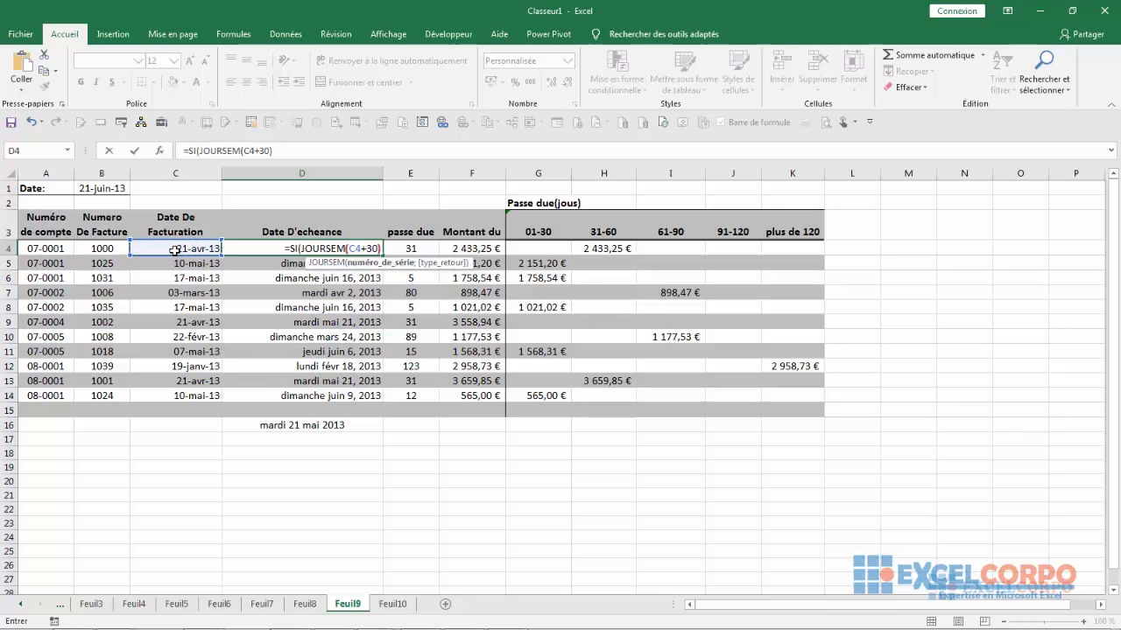
text(=)
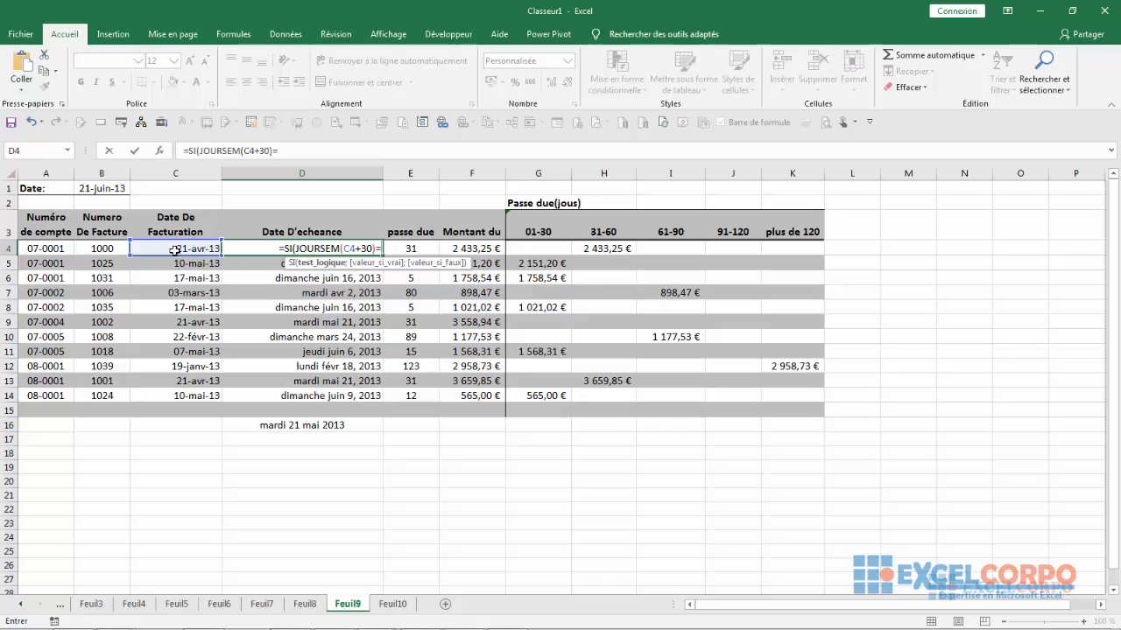
text(7)
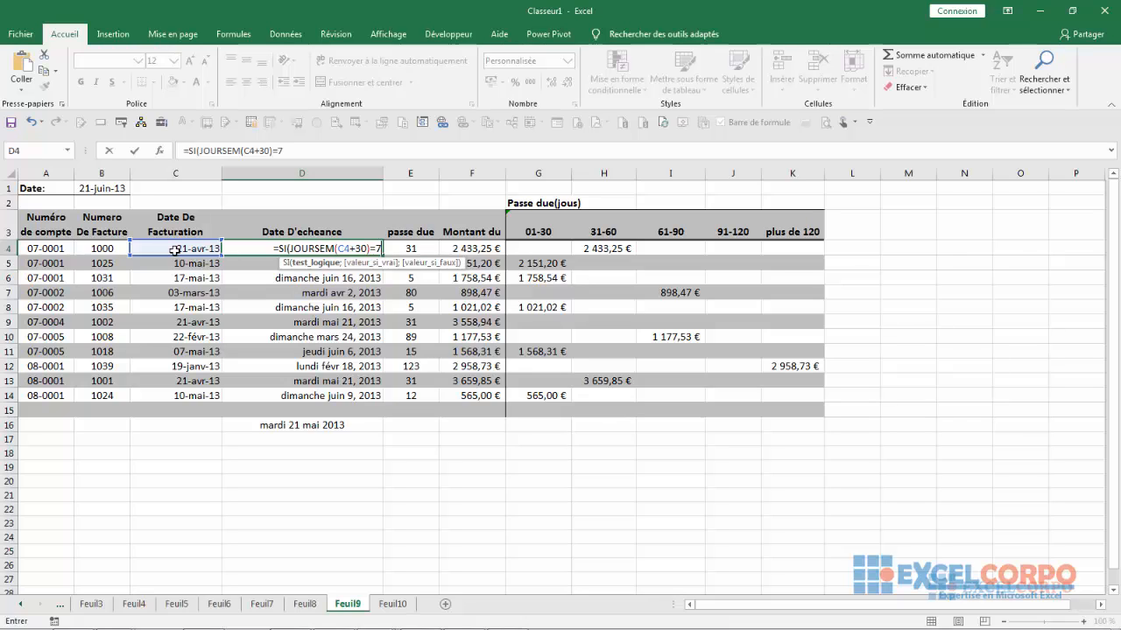
Step: Complete the SI formula in D4 with C4+32 as the true value and C4+30 as the false value
text(;)
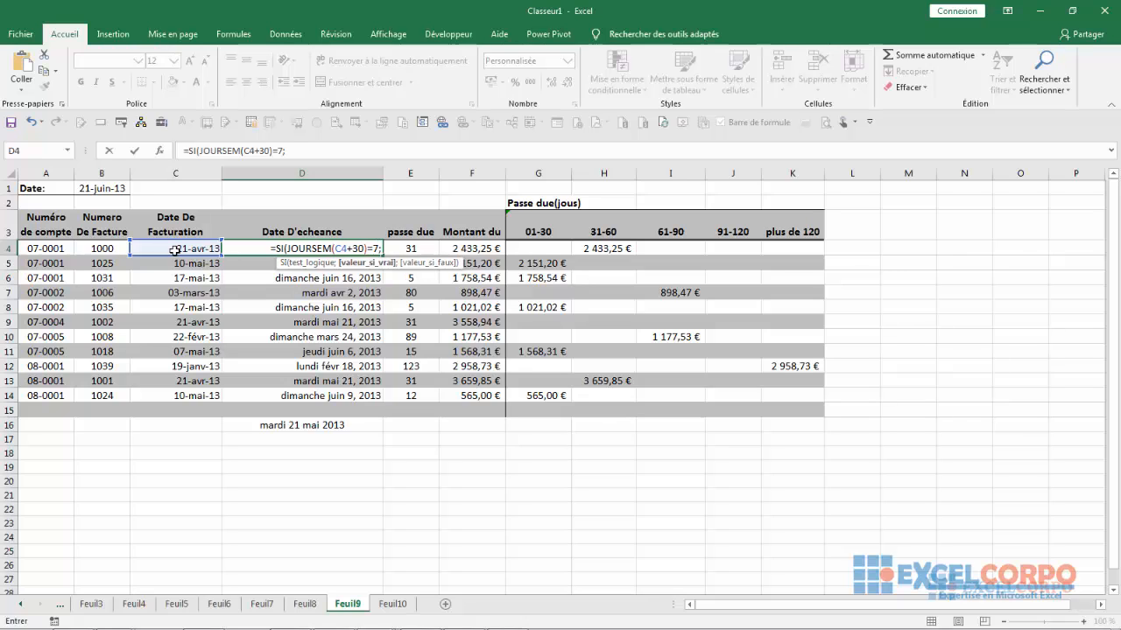
click(175, 249)
text(+)
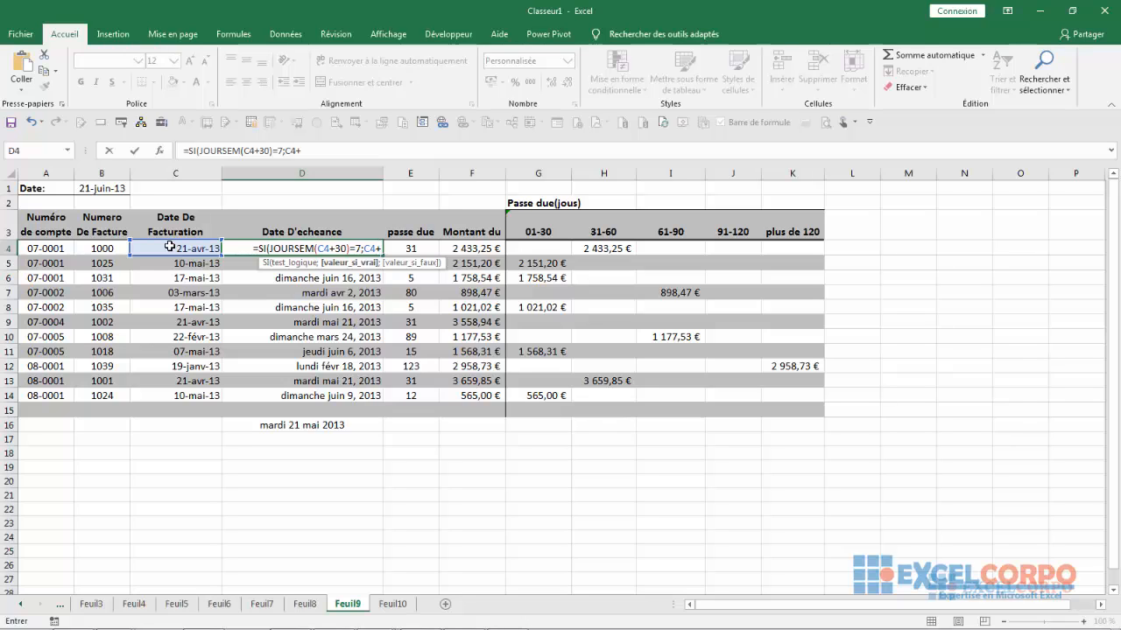
text(32)
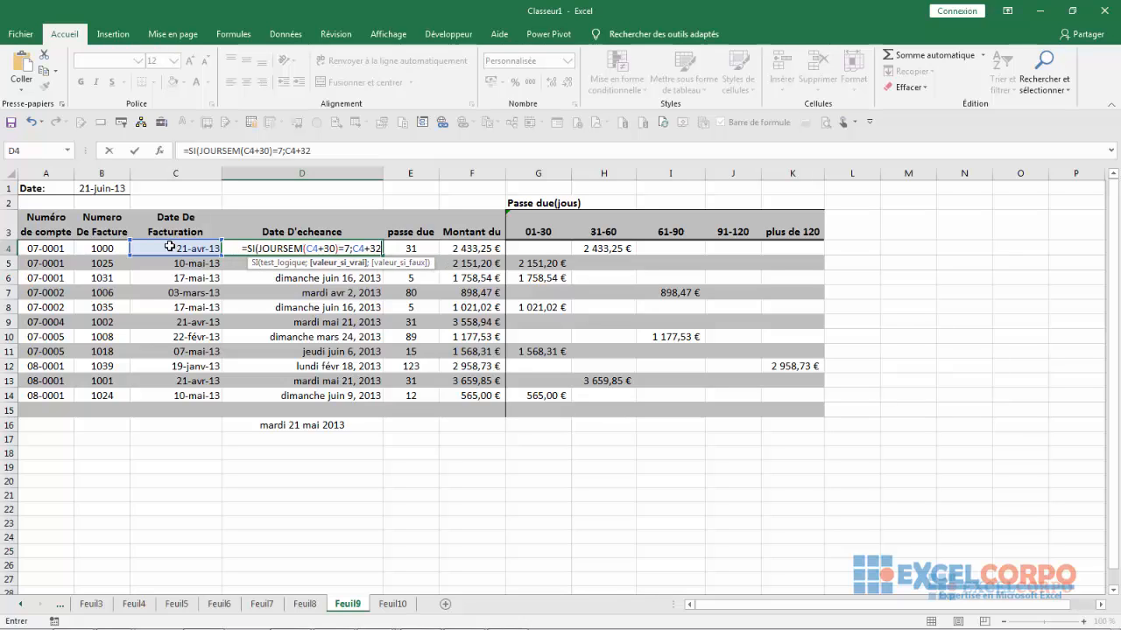
text(;)
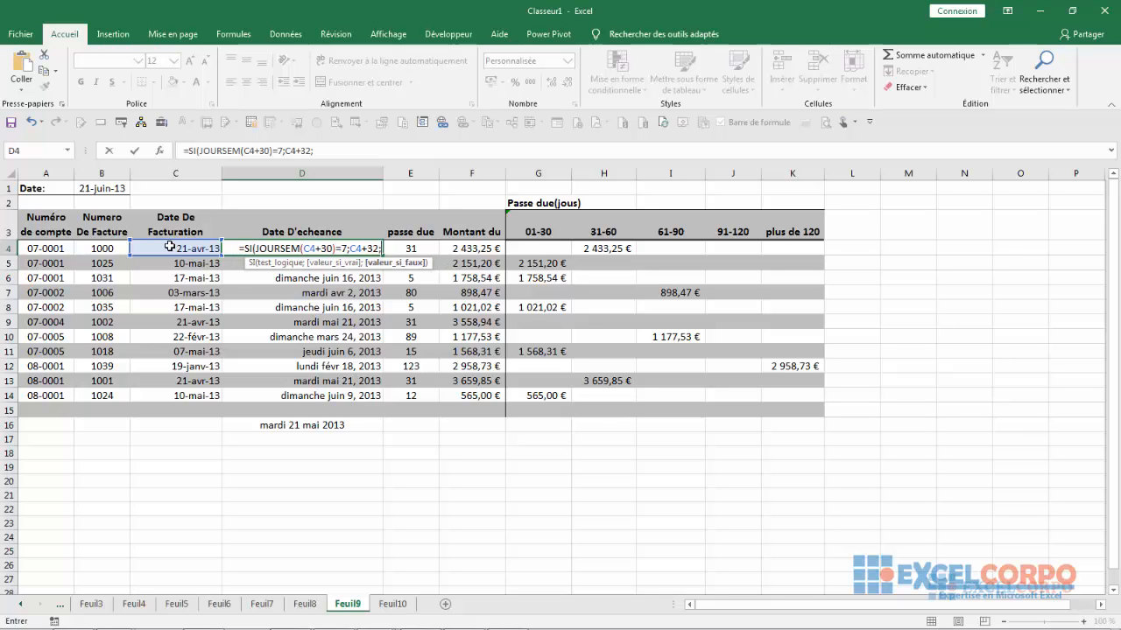
click(168, 247)
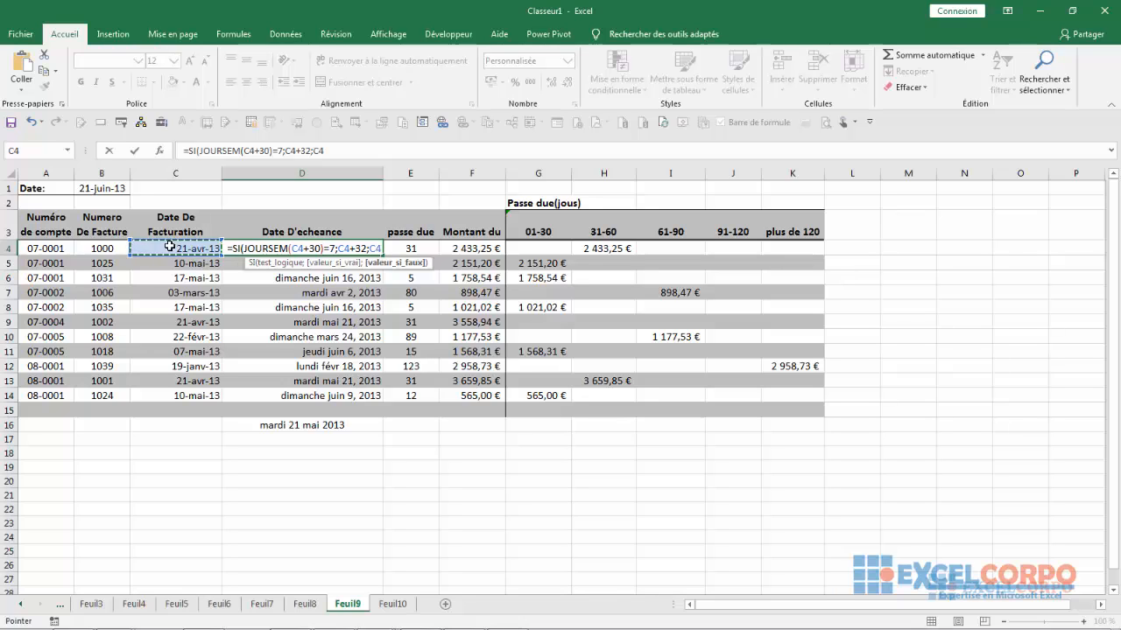
text(+)
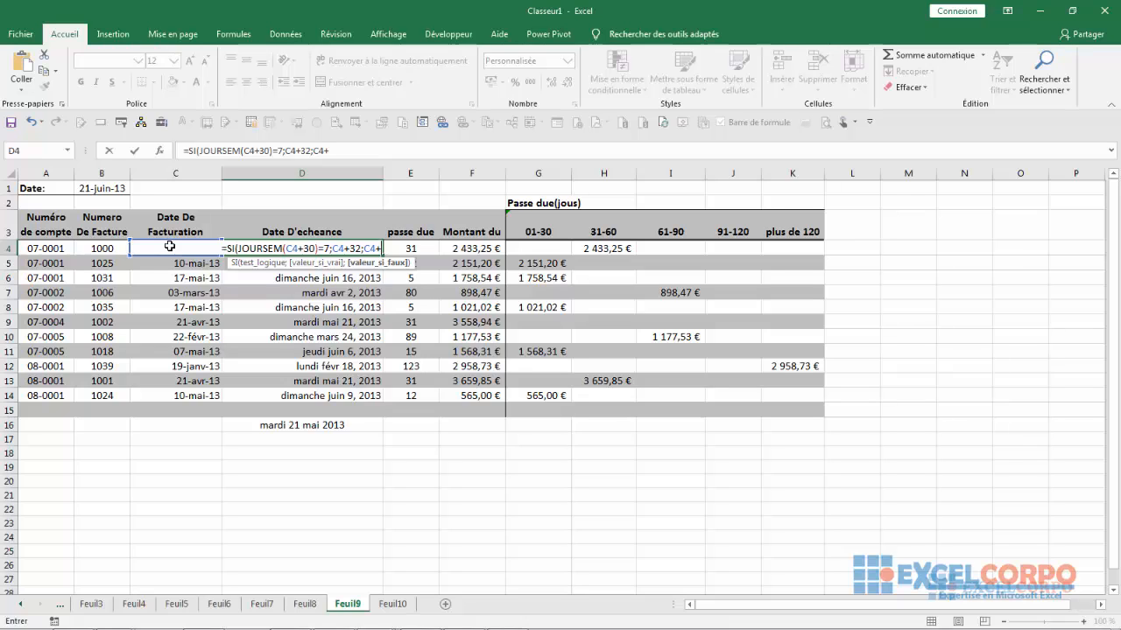
text(30)
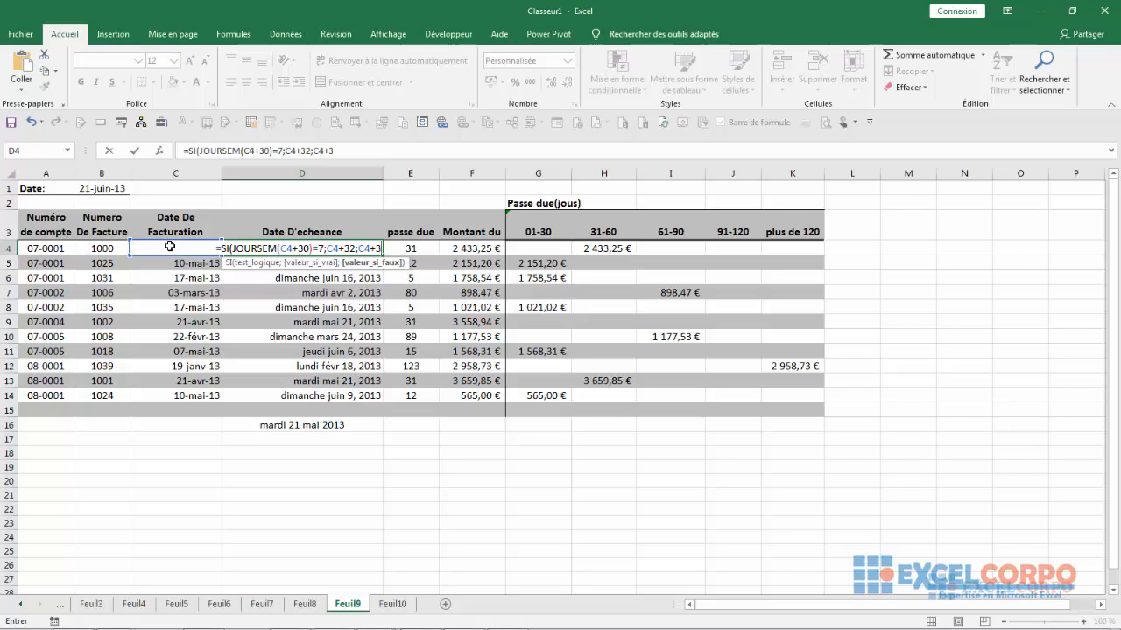
text())
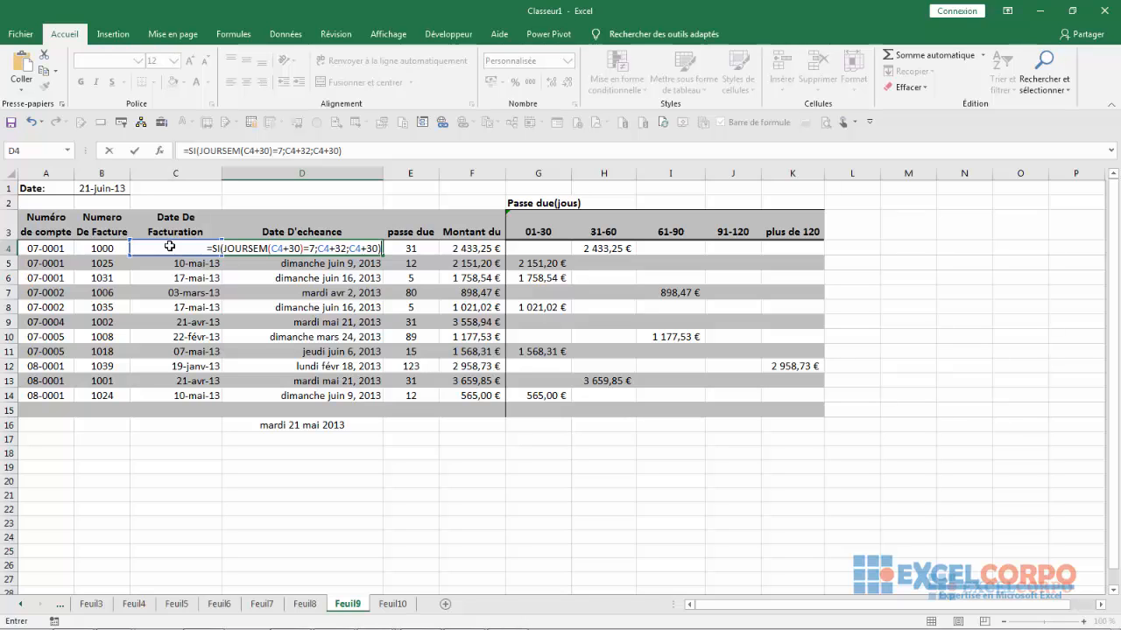
key(Return)
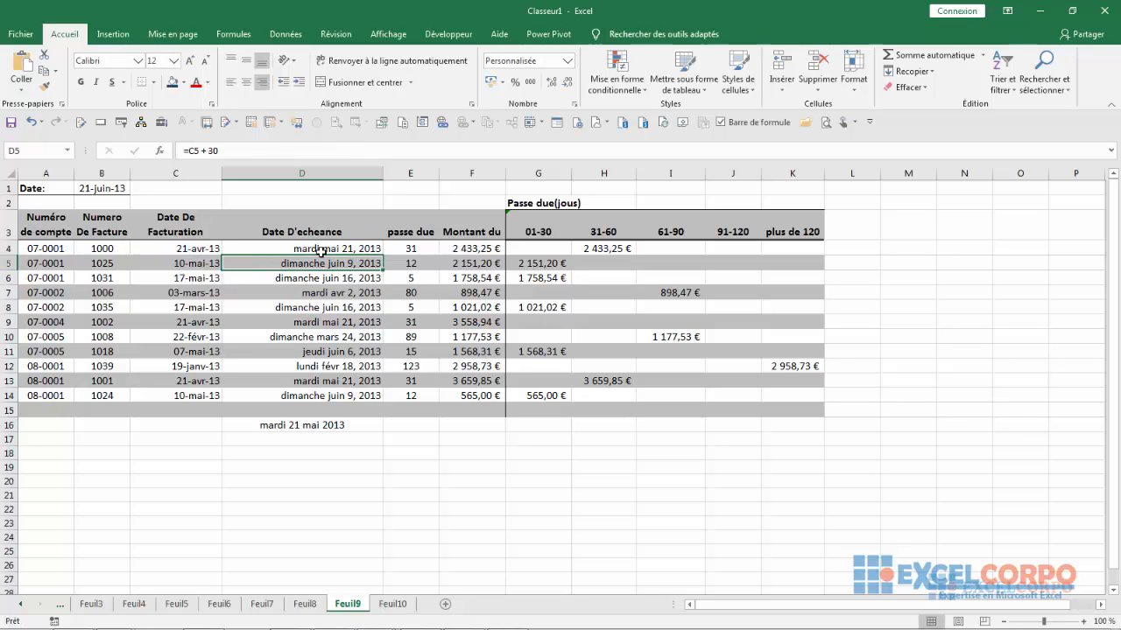
click(320, 249)
click(320, 262)
click(321, 249)
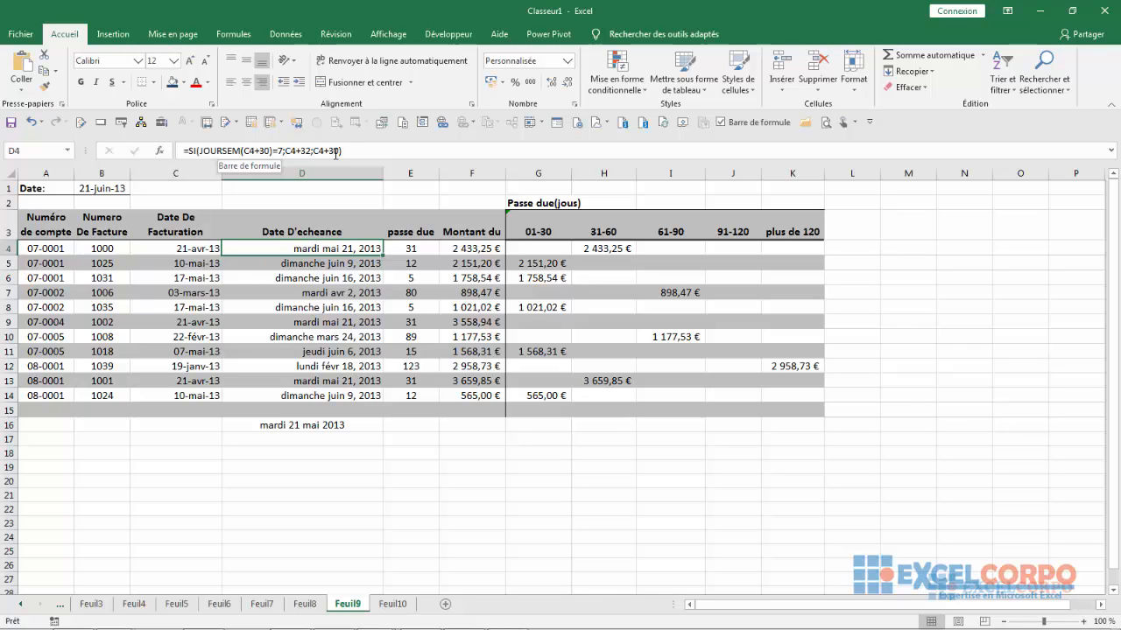
Step: Change the D4 formula to test JOURSEM(C4+30) against 1 and return C4+31 as the true value
click(268, 149)
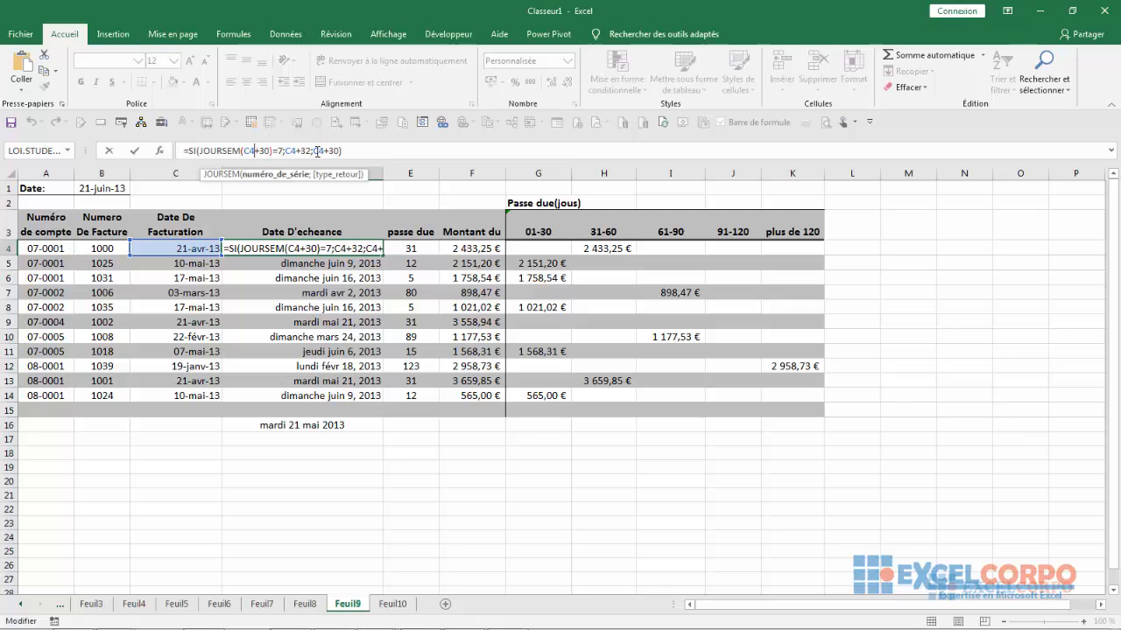
click(302, 248)
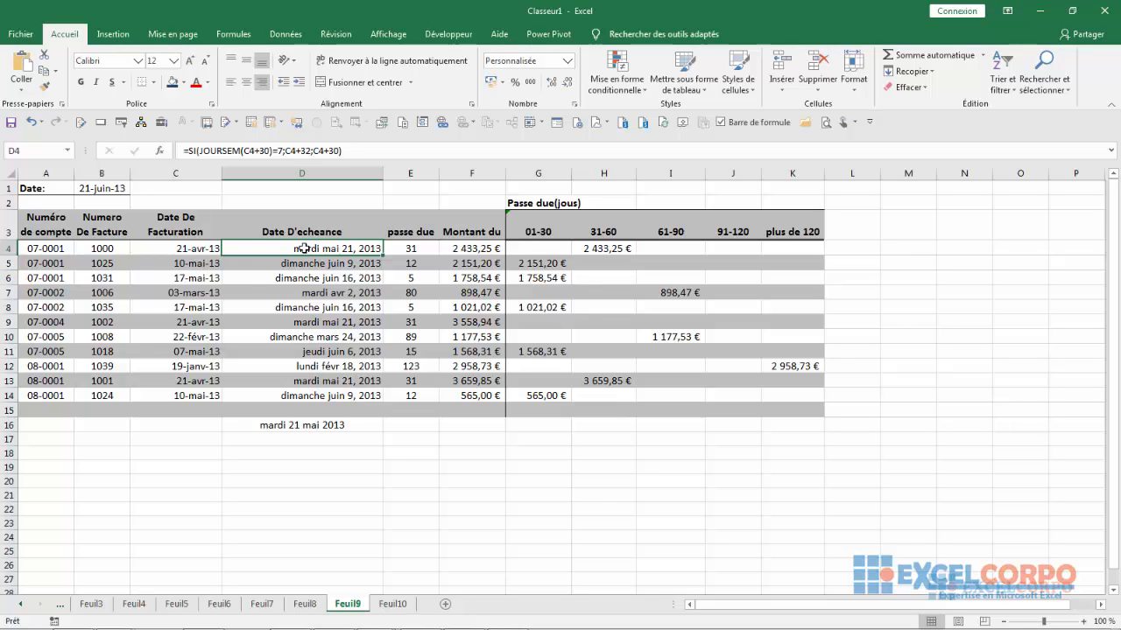
click(289, 152)
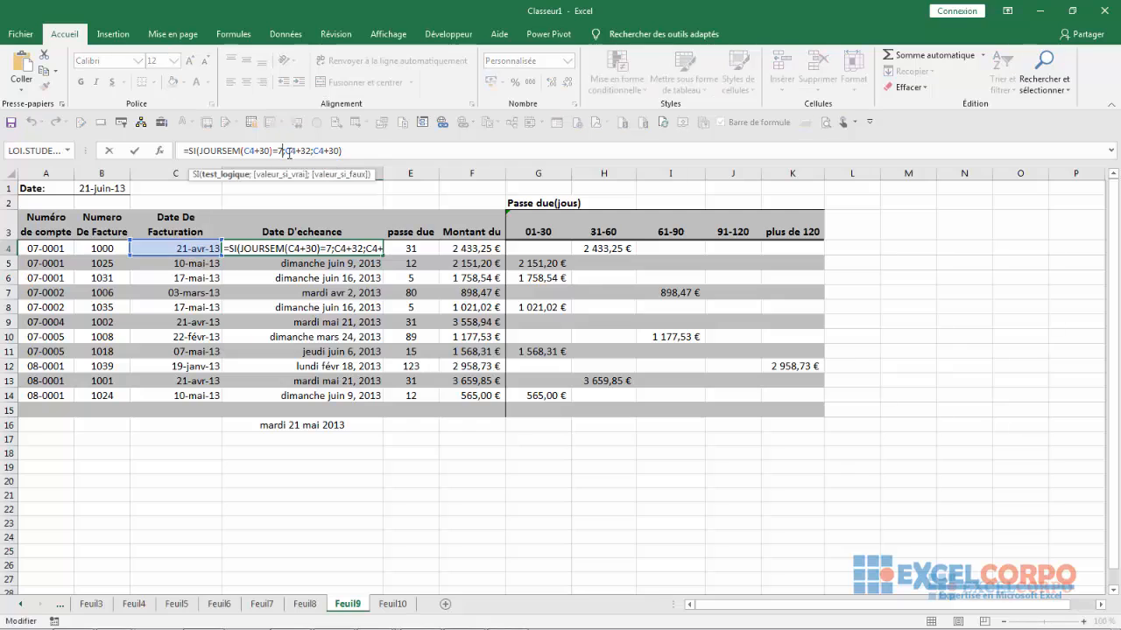
key(BackSpace)
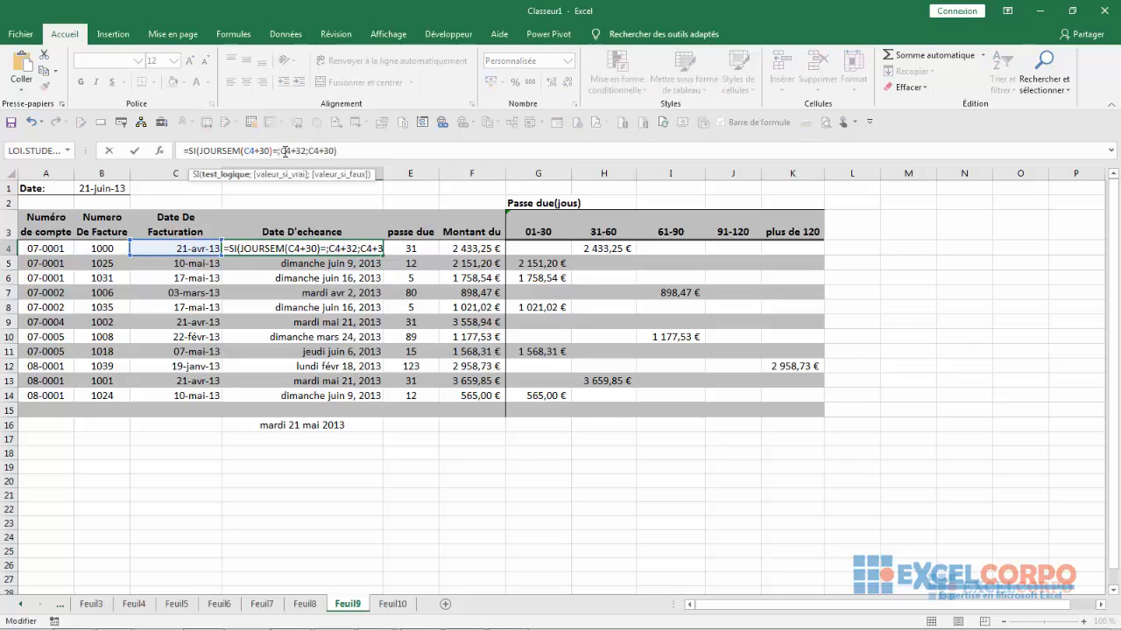
text(1)
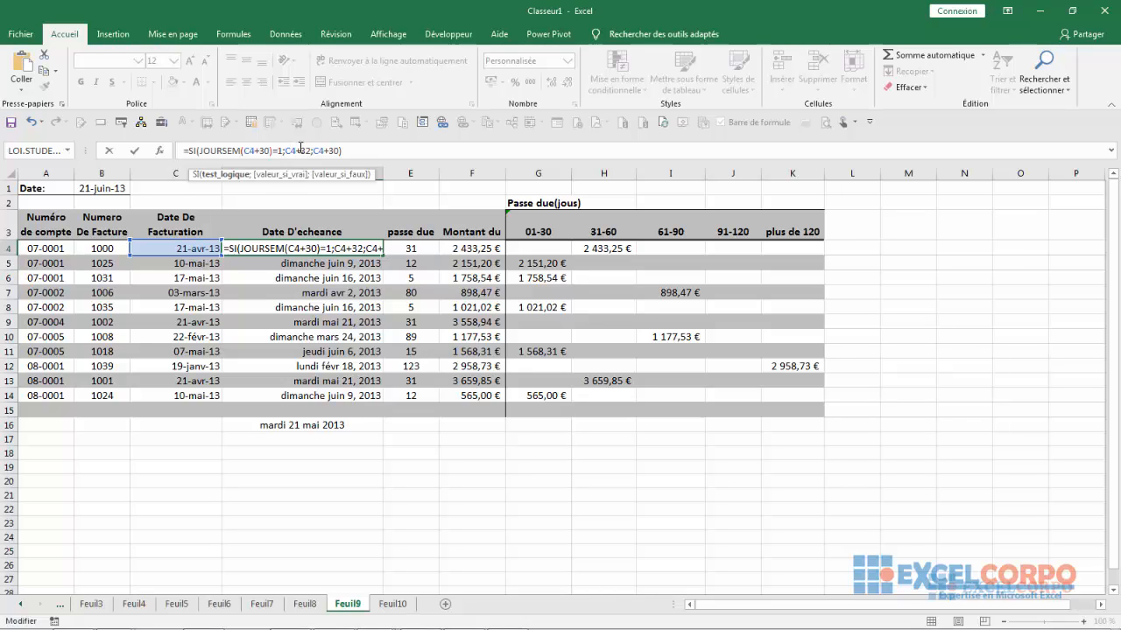
click(311, 150)
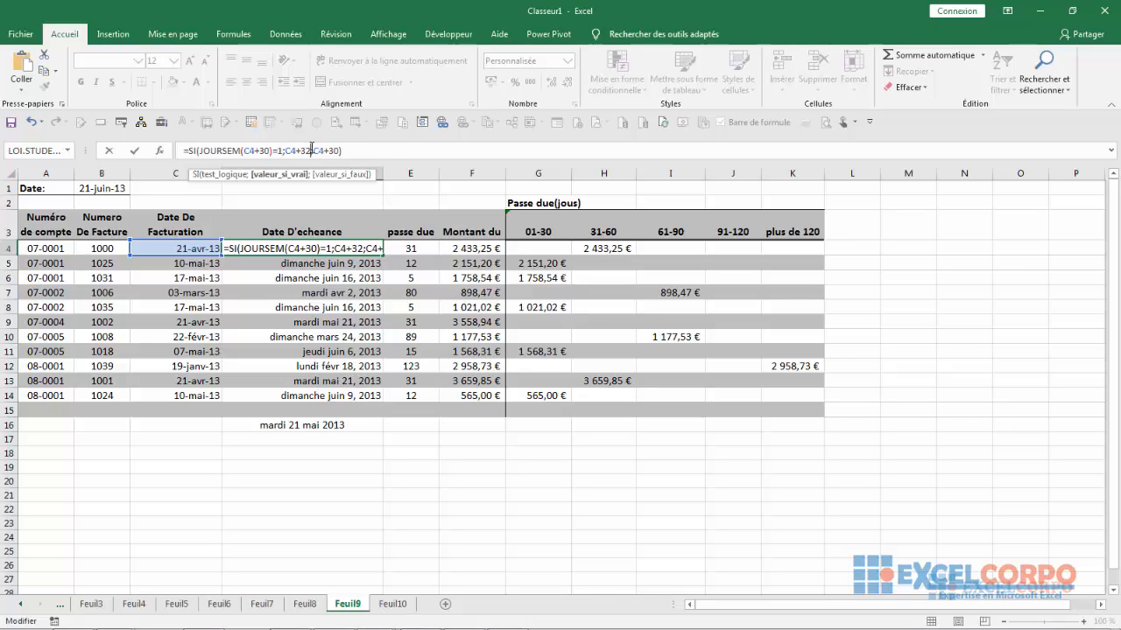
key(BackSpace)
text(1)
key(Return)
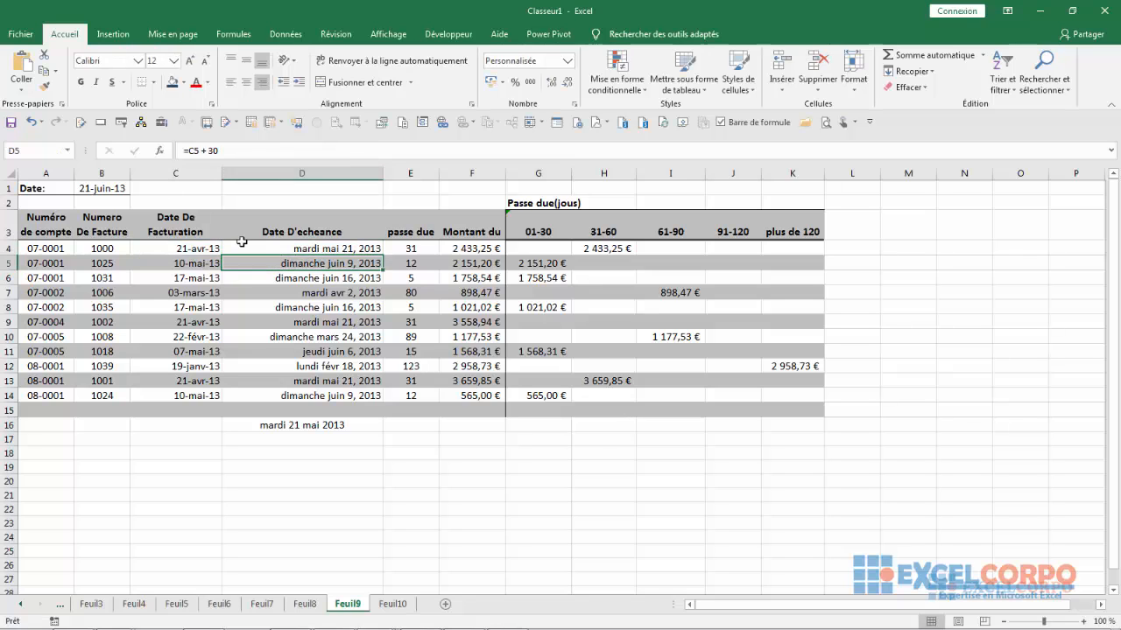
Step: Compare the due date formulas in D4 and D5, and close the Windows colour scheme prompt
click(293, 248)
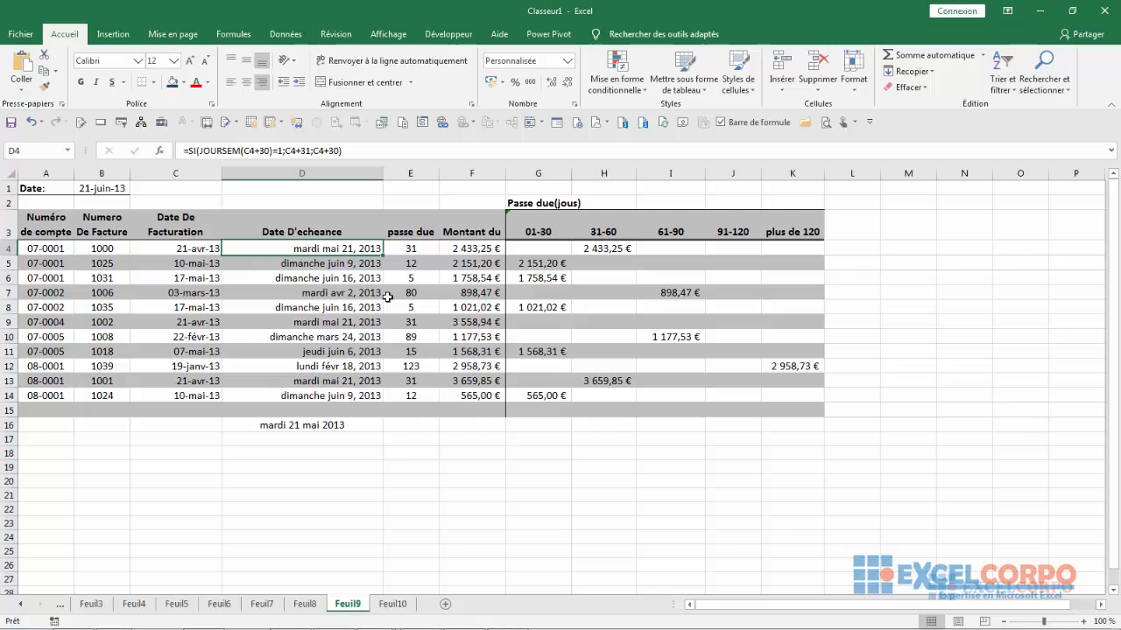
click(339, 264)
click(326, 250)
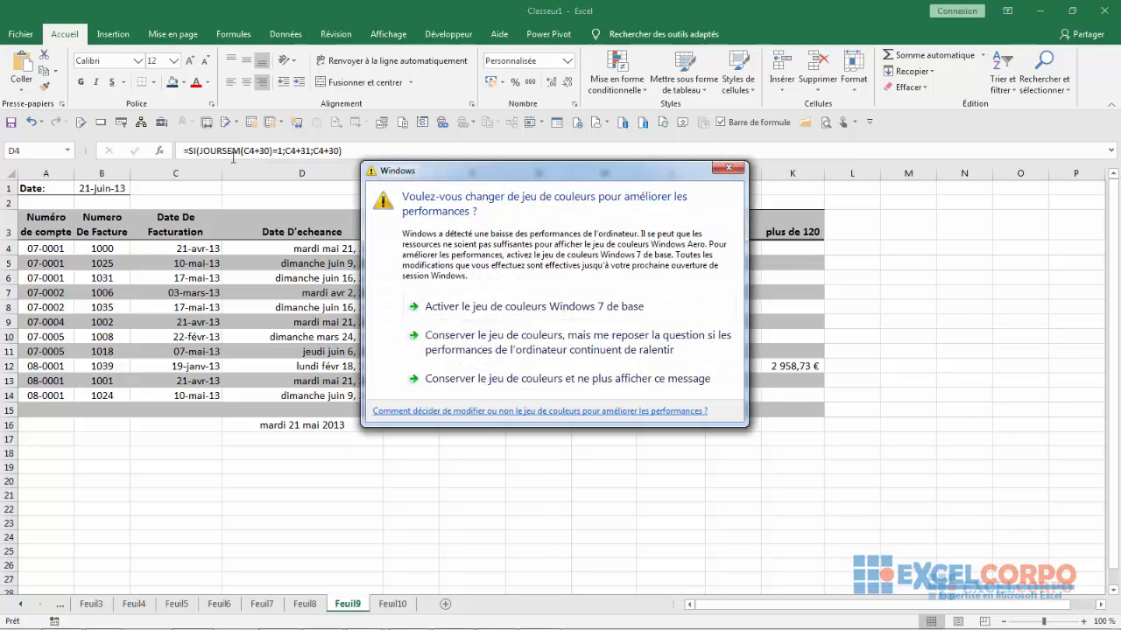
click(723, 170)
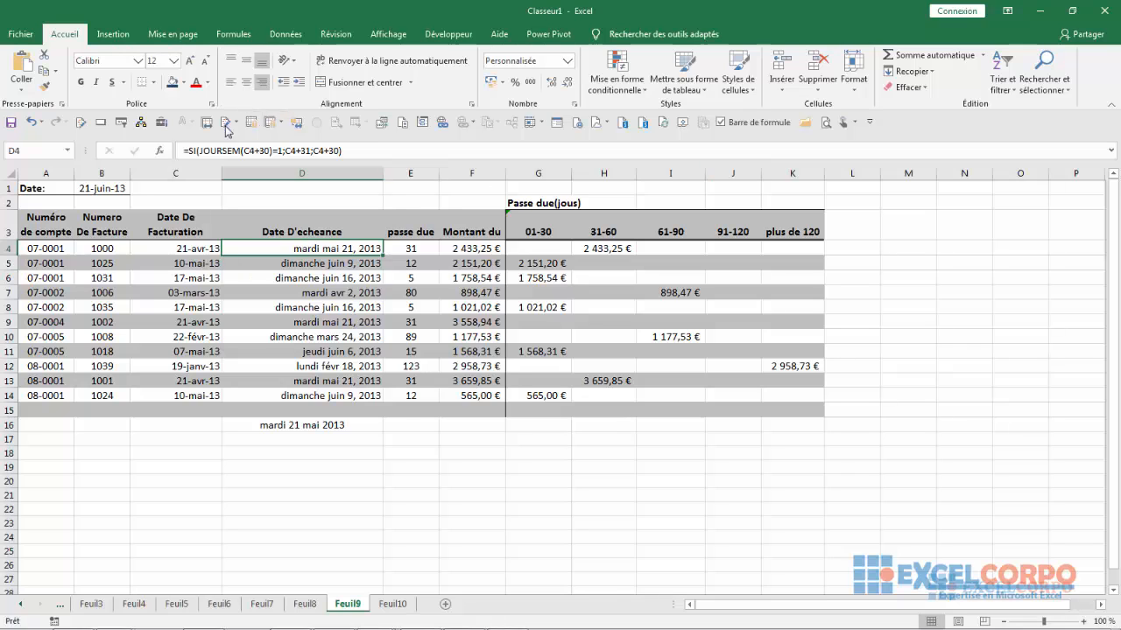
Step: Set the D4 formula's JOURSEM test to 7 and its true value to C4+32
click(239, 152)
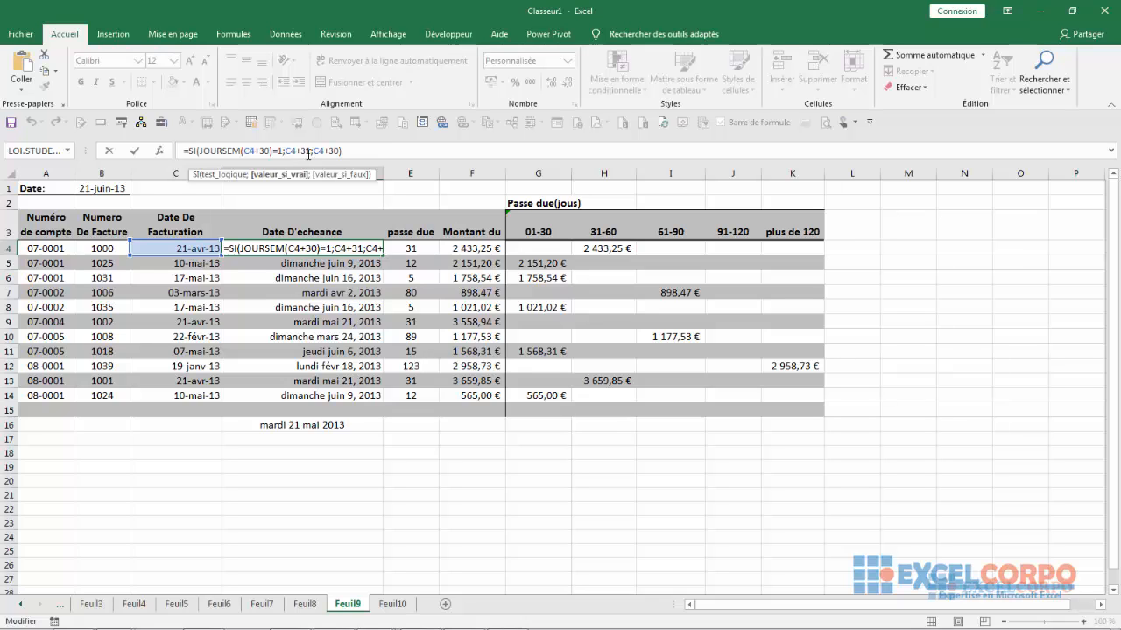
click(282, 151)
key(BackSpace)
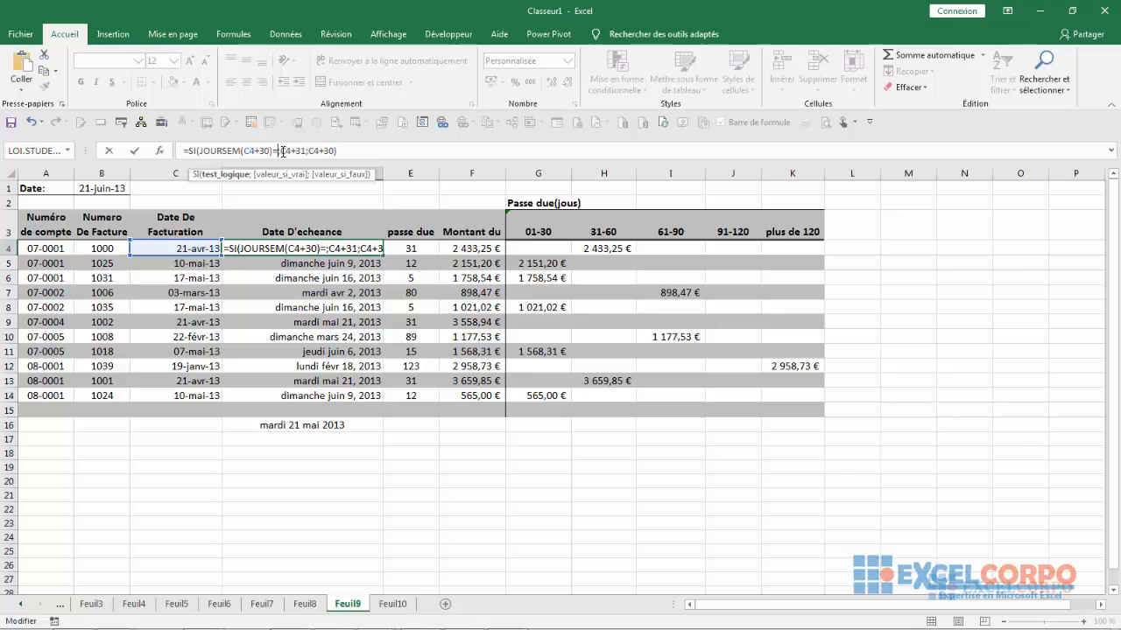
text(7)
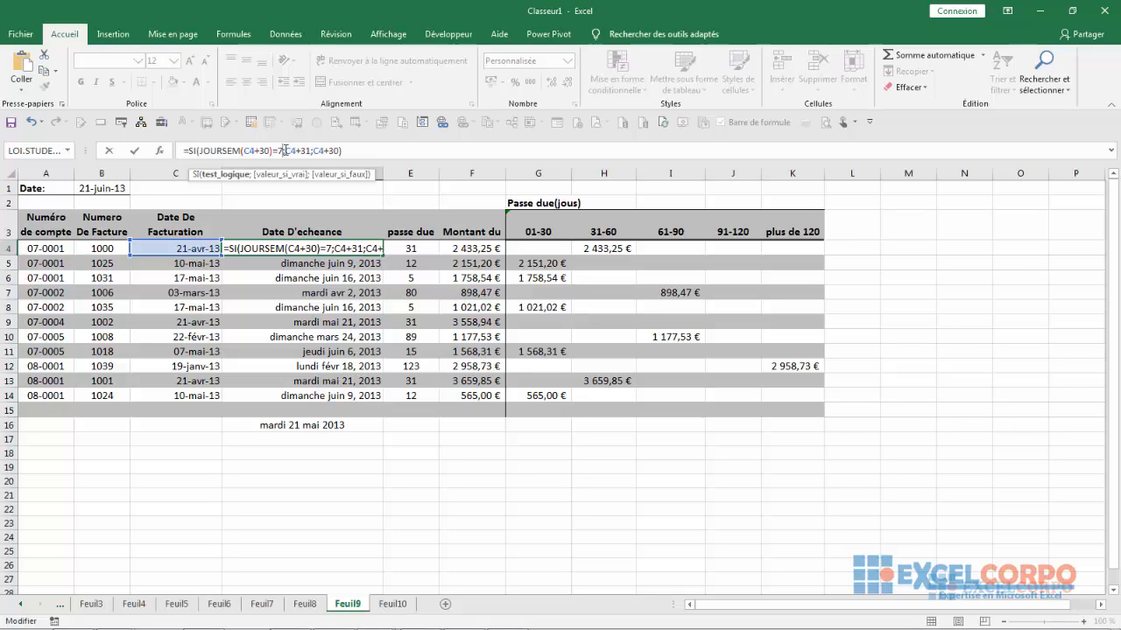
click(311, 151)
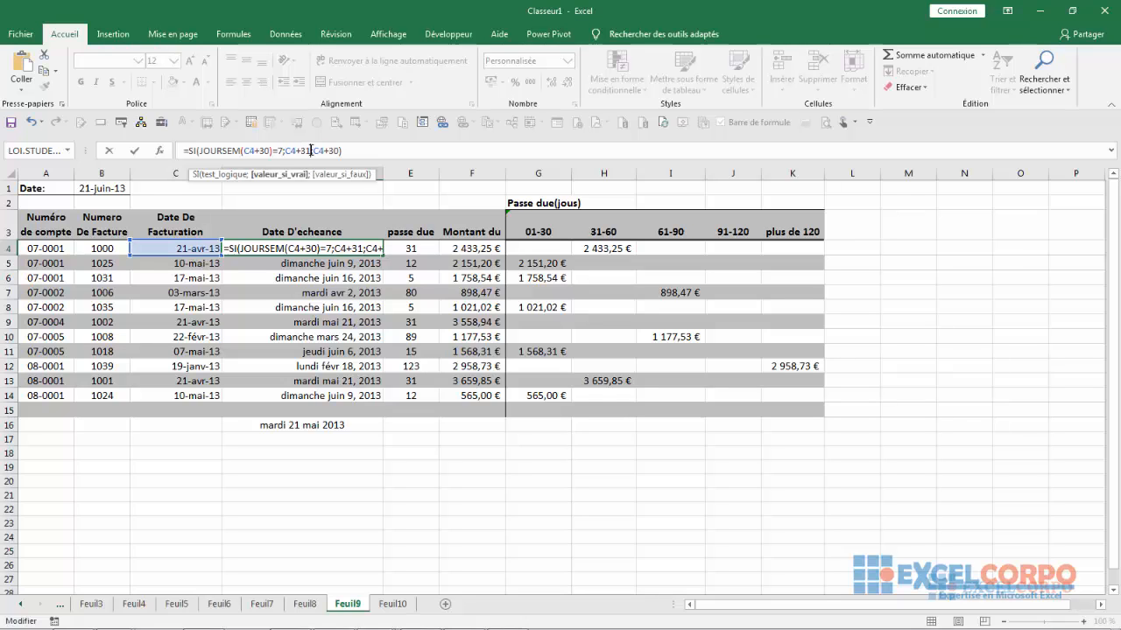
key(BackSpace)
text(2)
Step: Insert a nested SI function before C4+30 in the false value of the D4 formula
click(316, 151)
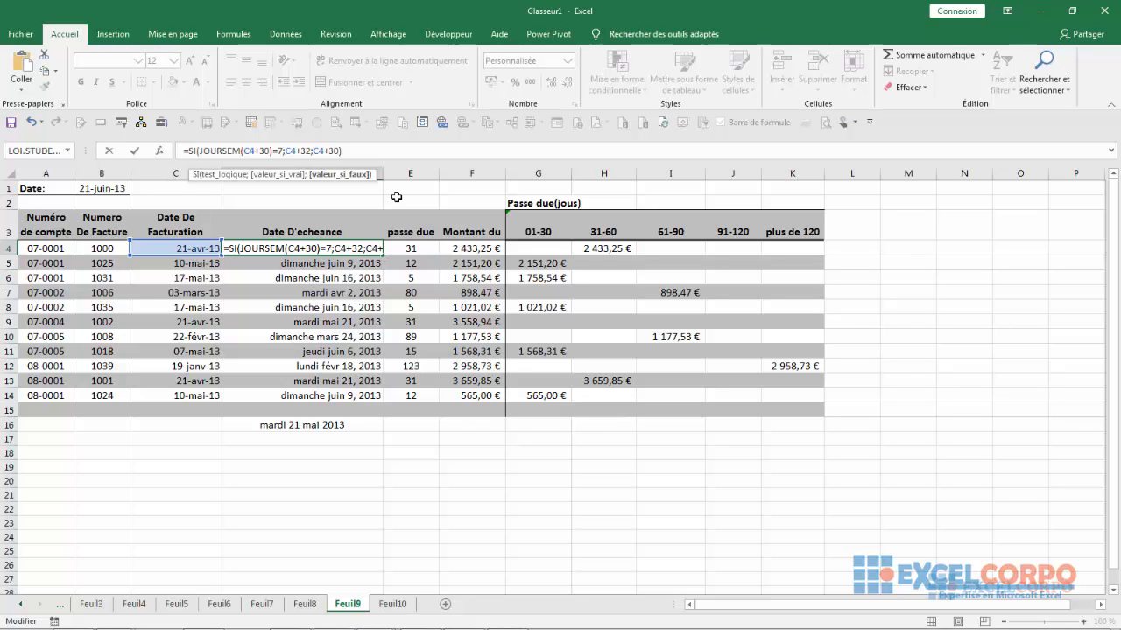
text(s)
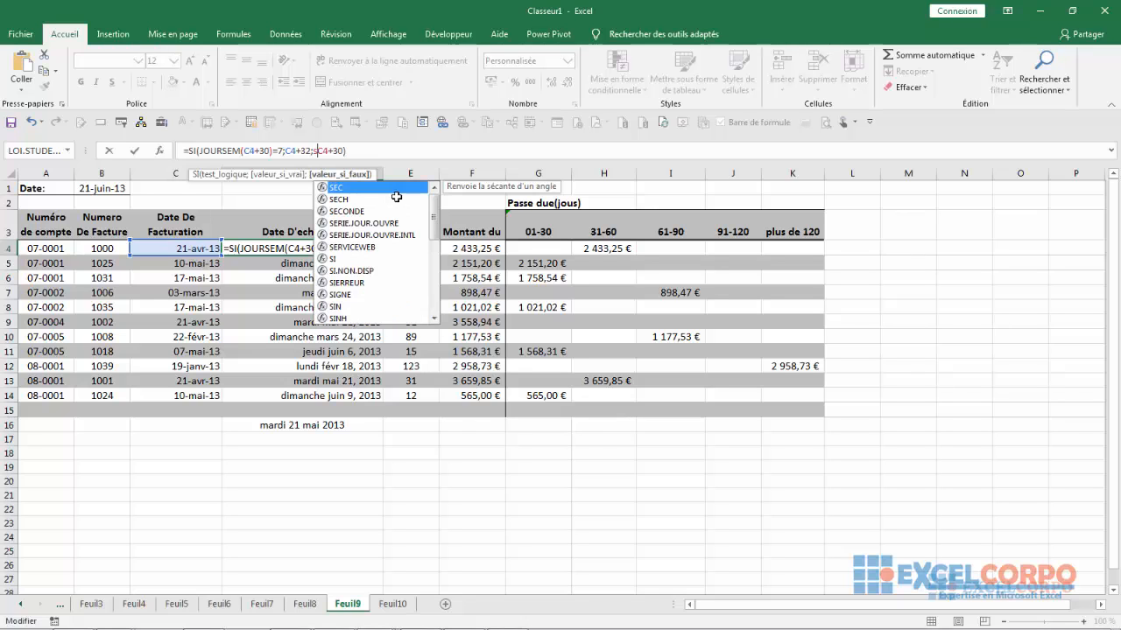
text(i)
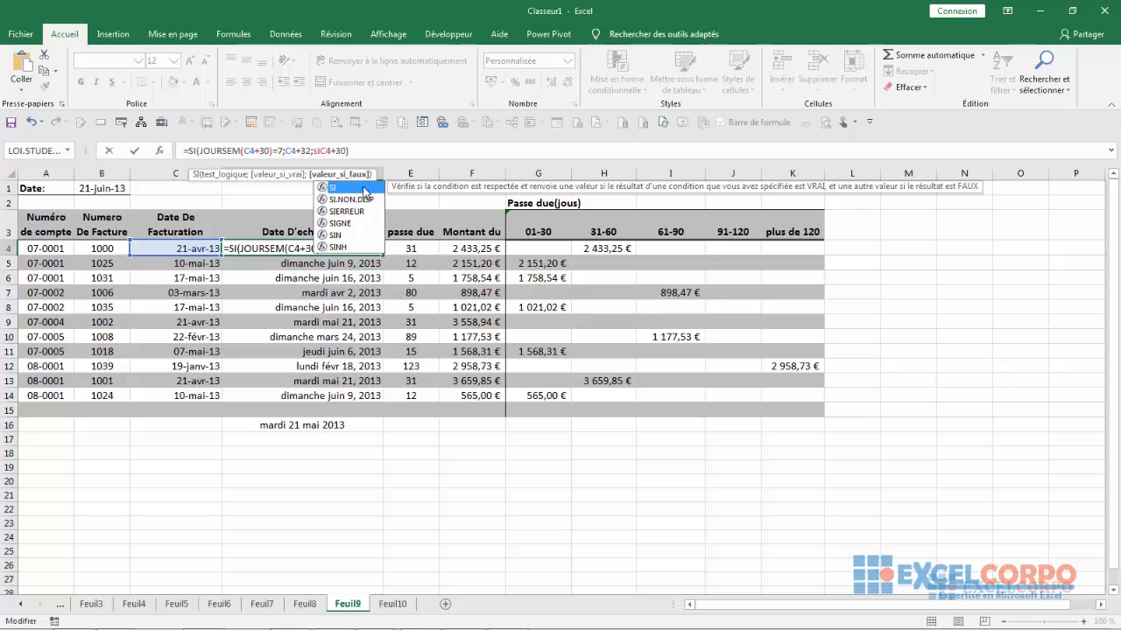
double_click(365, 189)
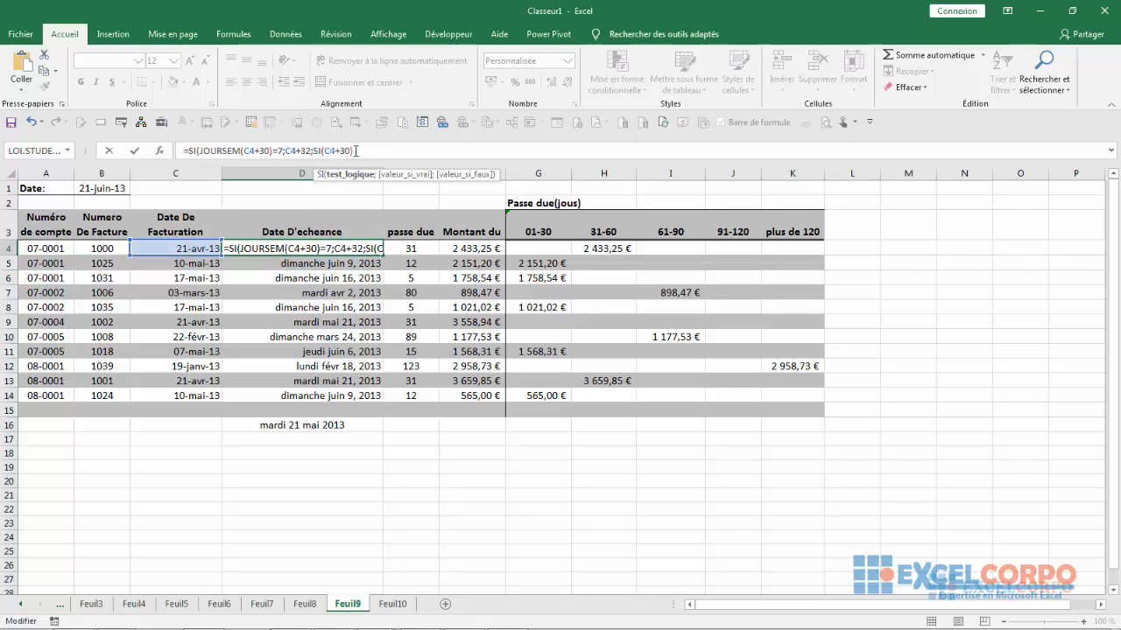
Step: Wrap C4+30 in JOURSEM inside the nested SI and complete its test as JOURSEM(C4+30)=1
click(356, 151)
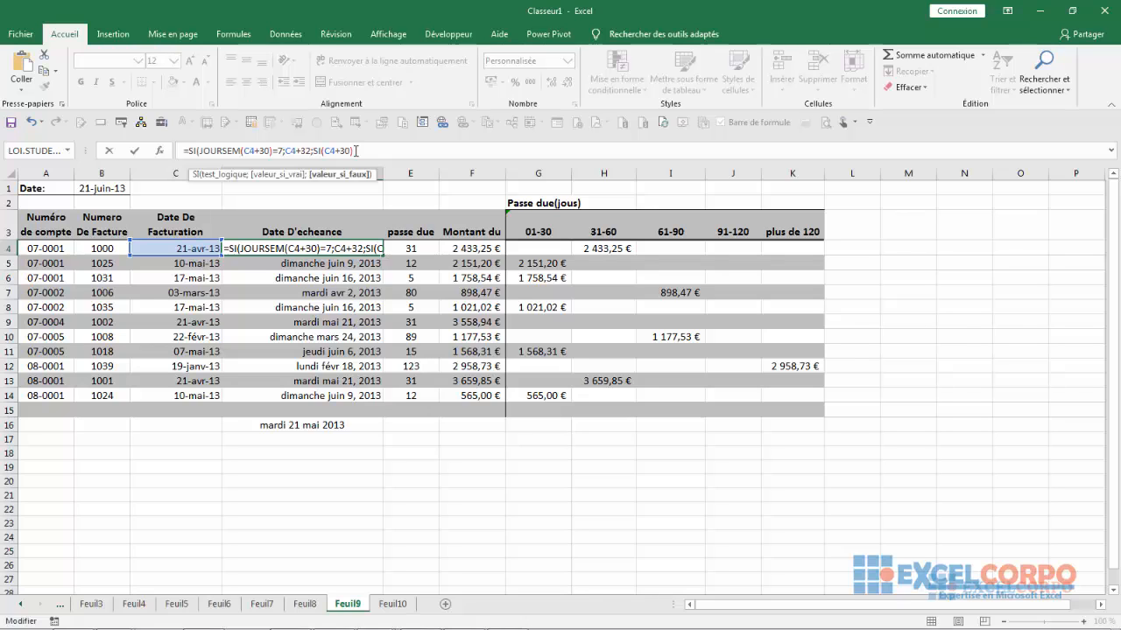
key(Left)
key(Left)
key(Left)
key(Left)
key(Left)
key(Left)
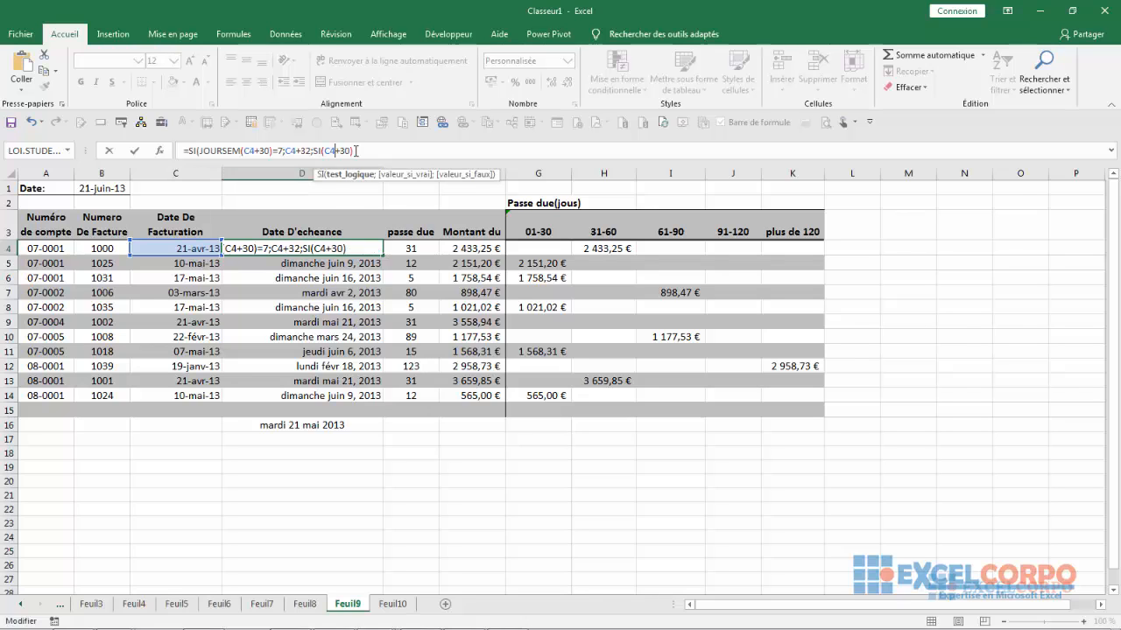
text(J)
double_click(383, 233)
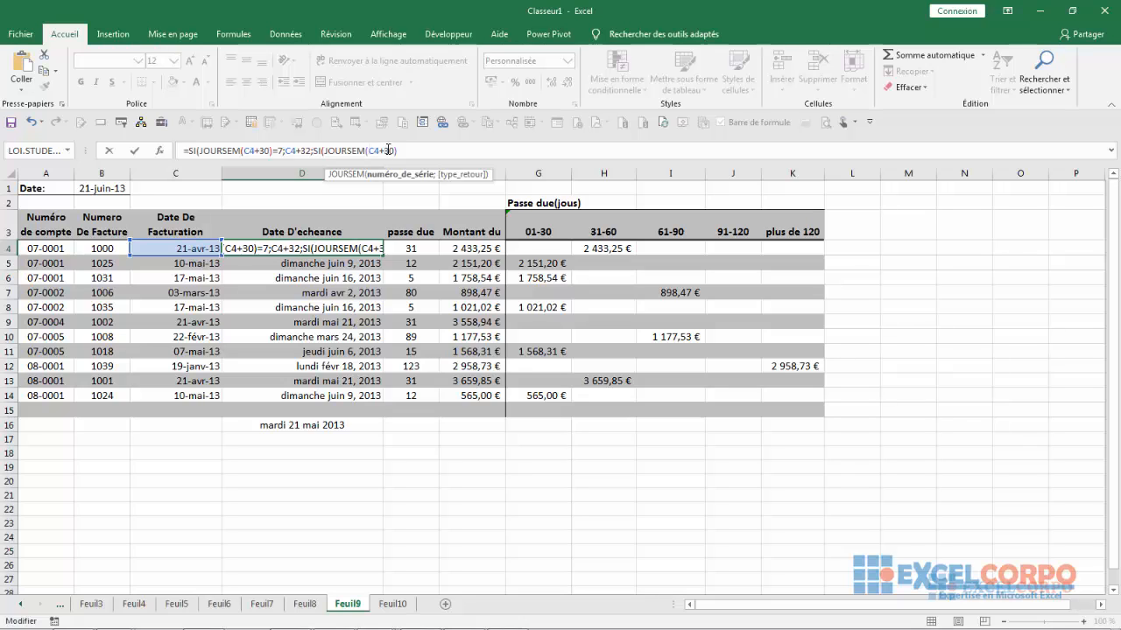
click(397, 150)
text(=)
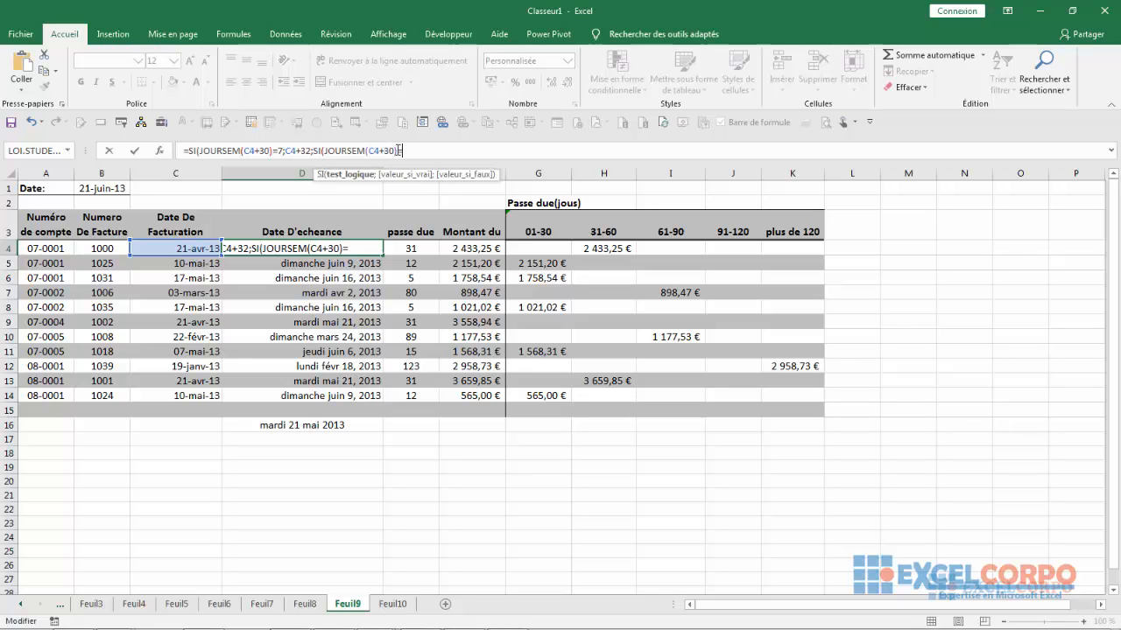
text(1;)
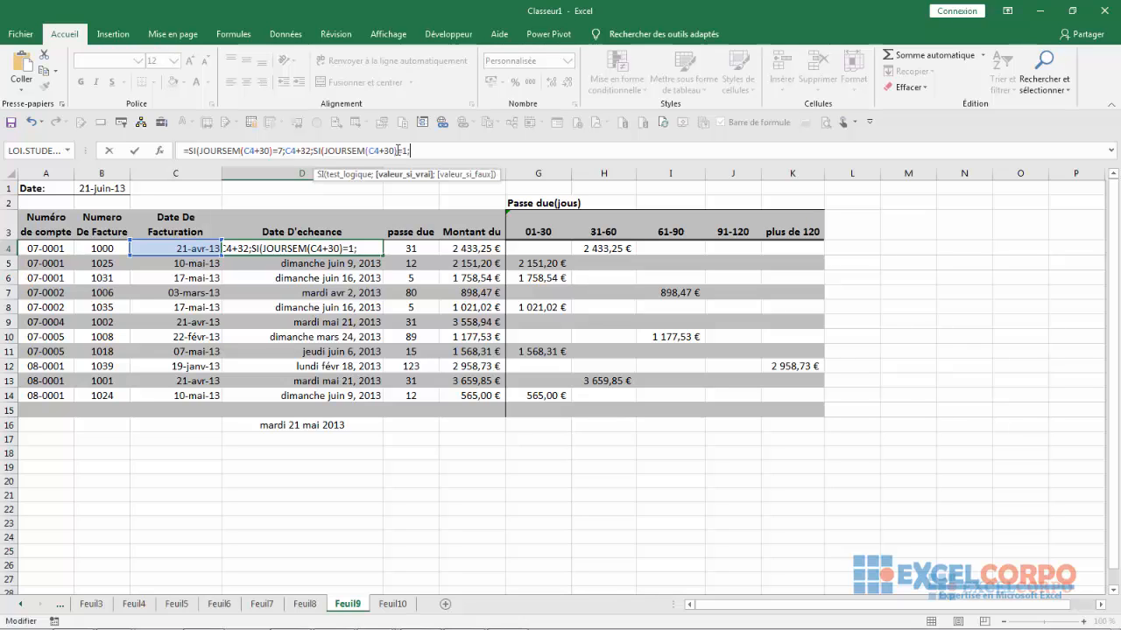
Step: Give the nested SI C4+31 as true value and C4+30 as false value, then close and enter the D4 formula
text(C4)
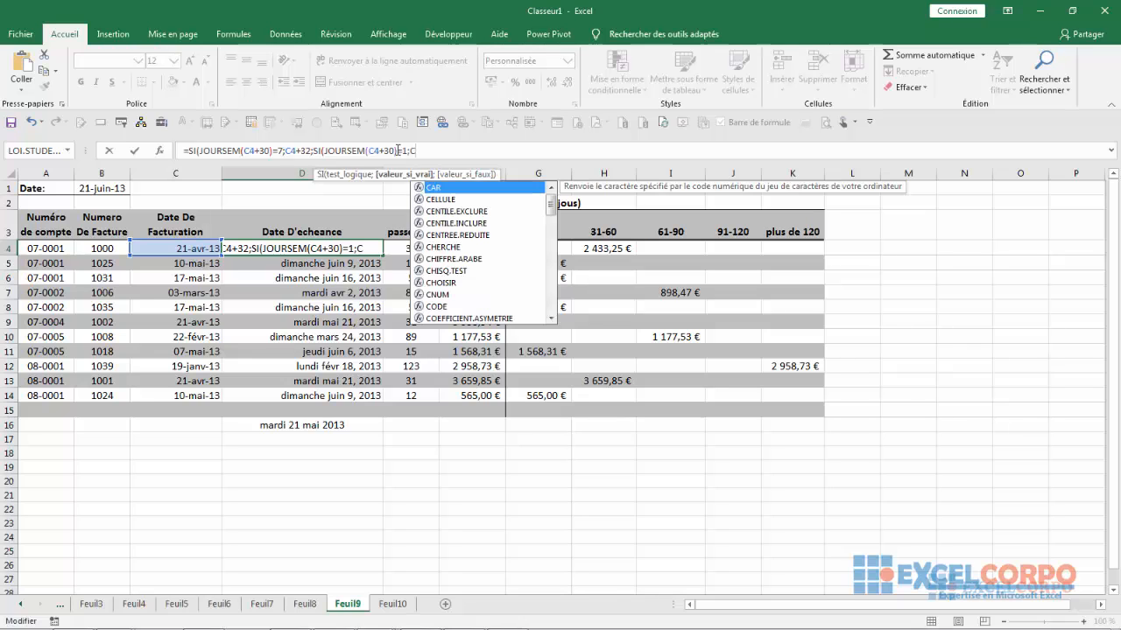
text(+3)
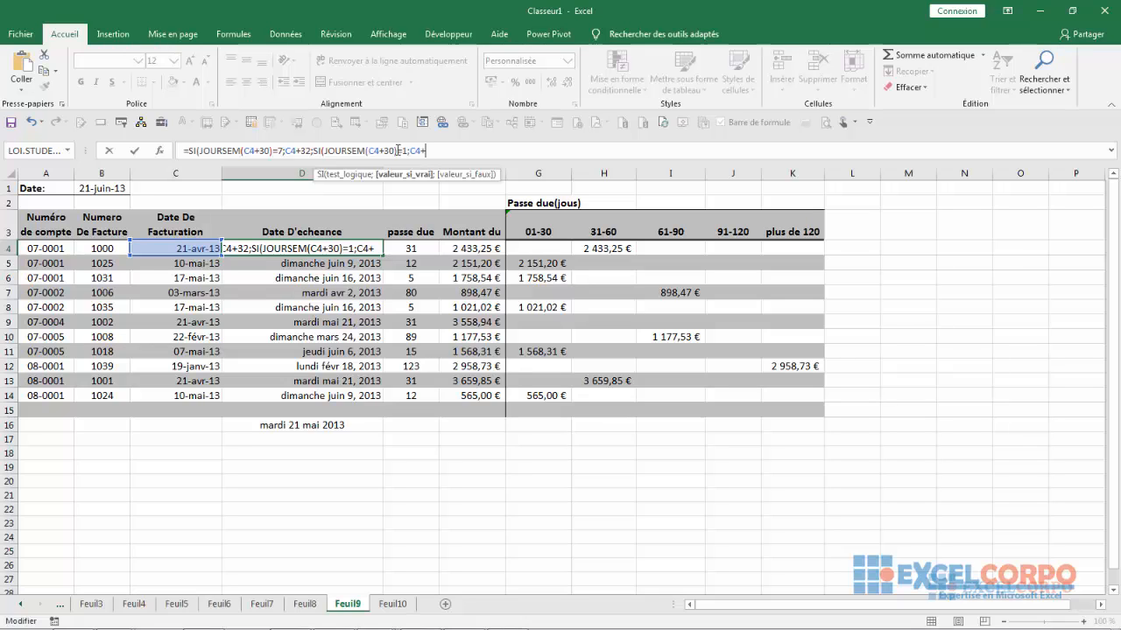
text(1)
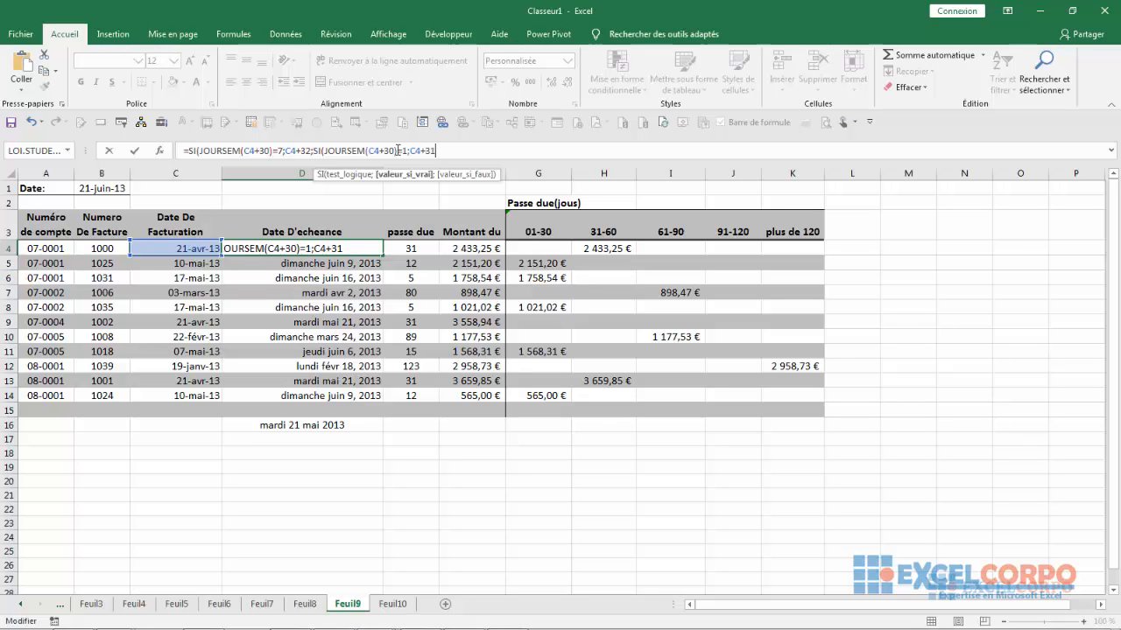
text(;)
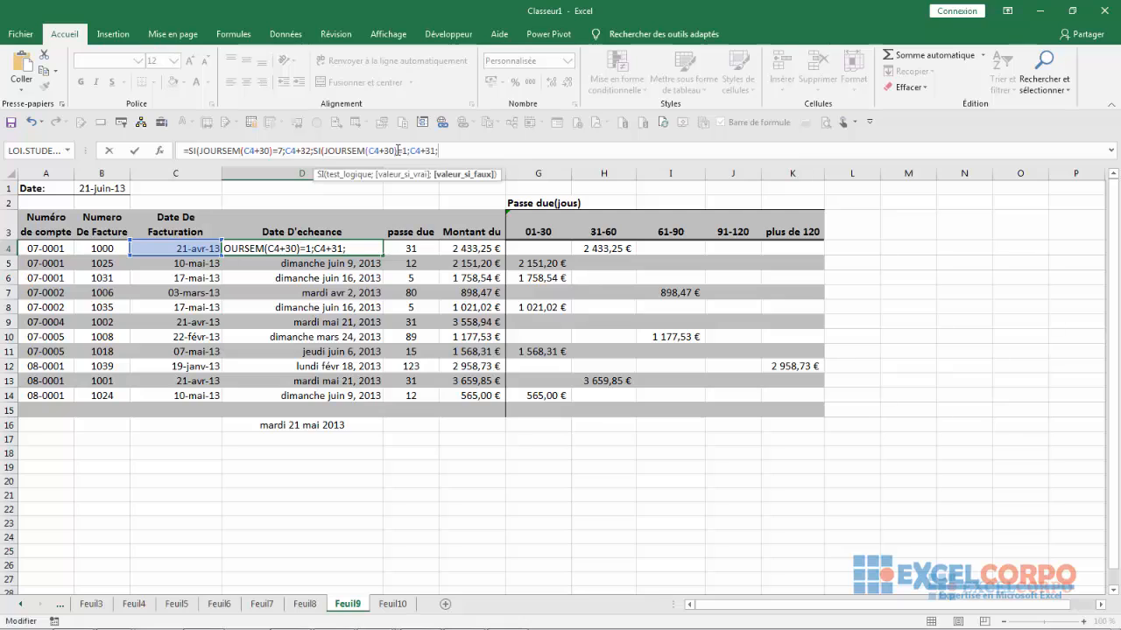
text(C4+30)
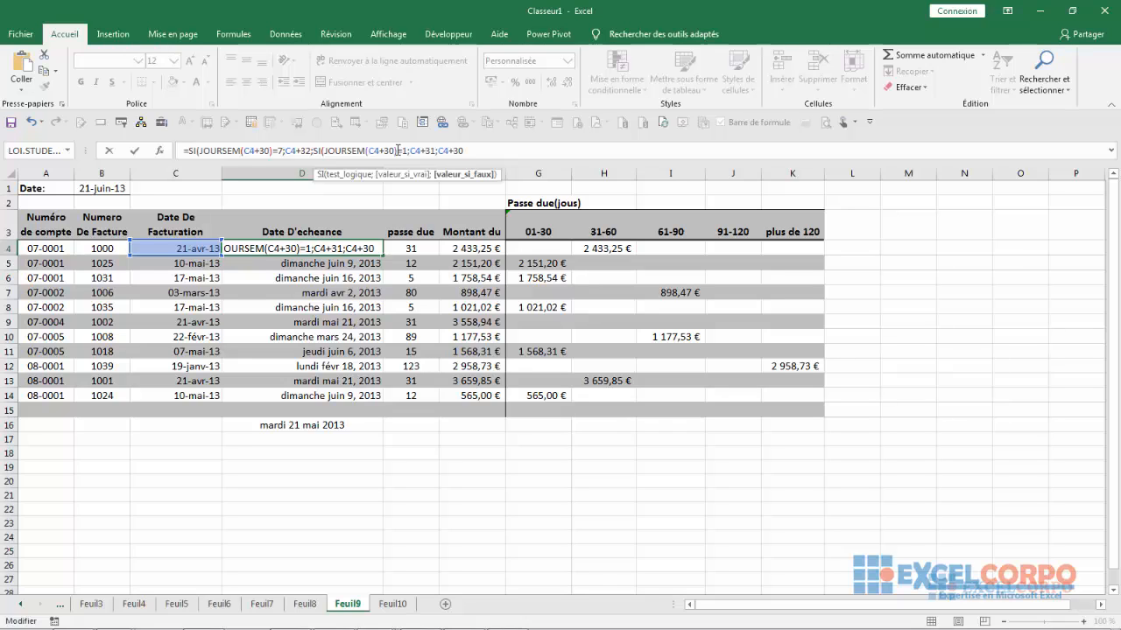
text()))
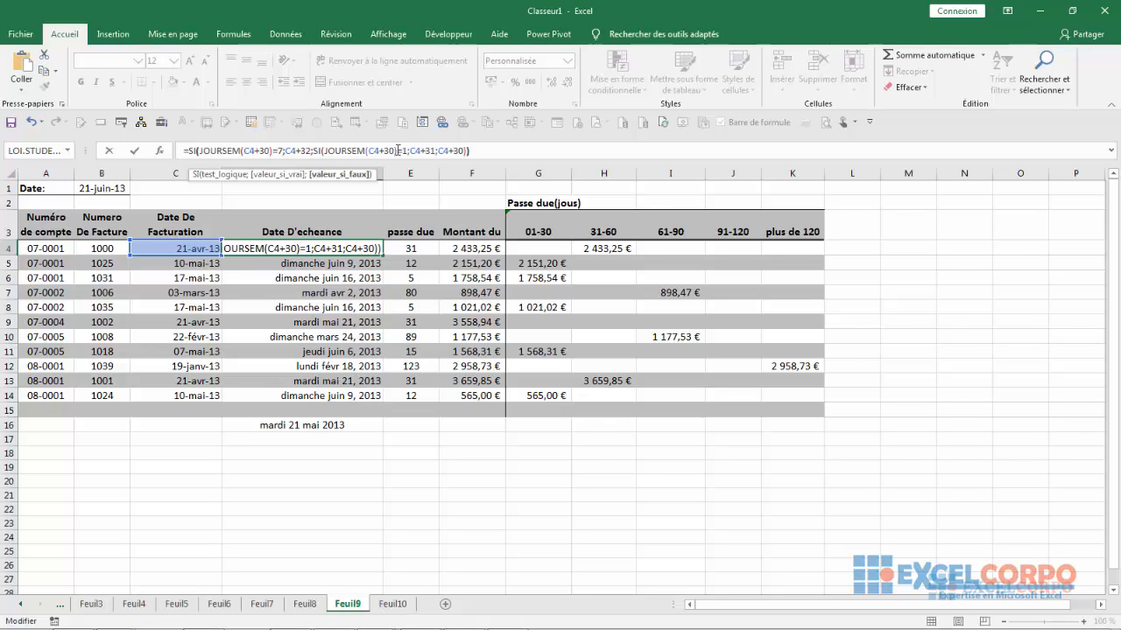
text())
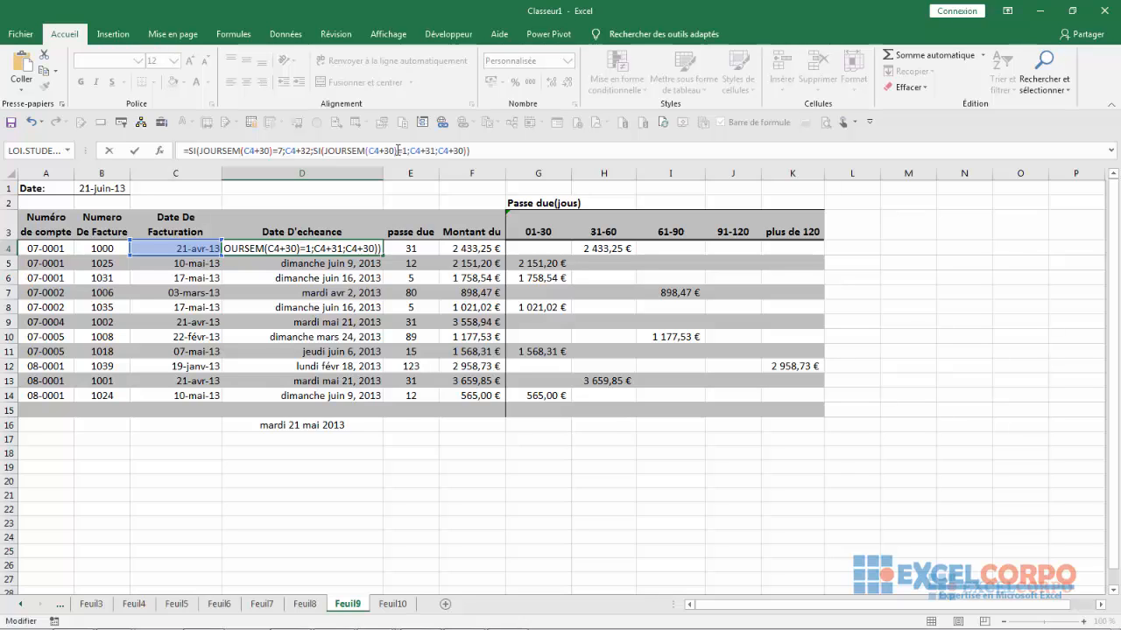
key(Return)
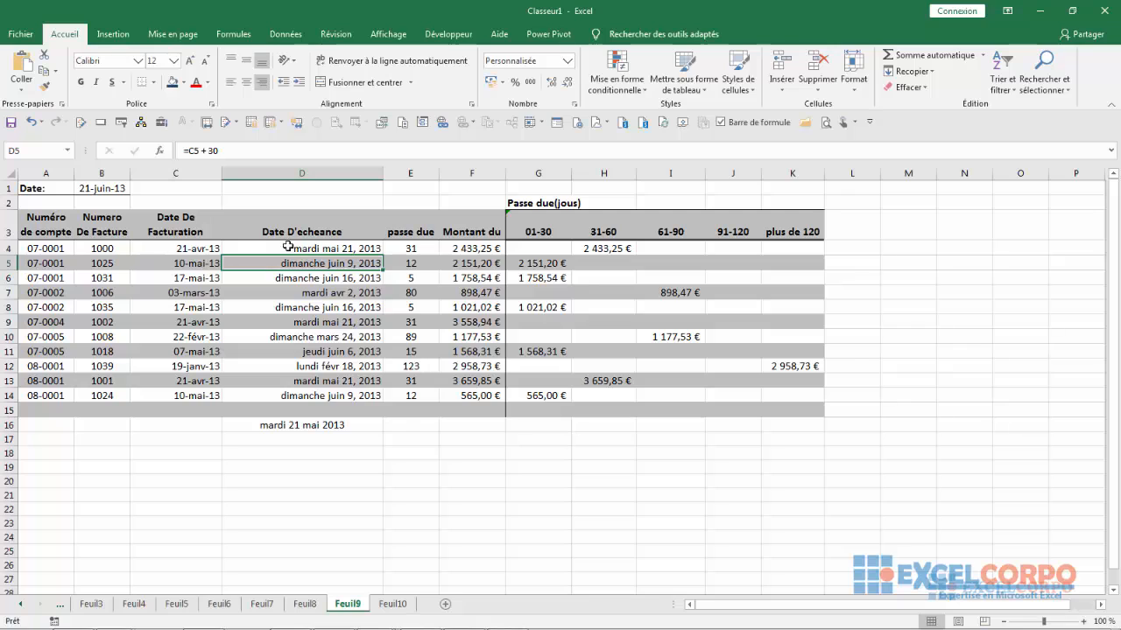
Step: Review the nested SI formula in D4 and check the due date formula in D6
click(288, 247)
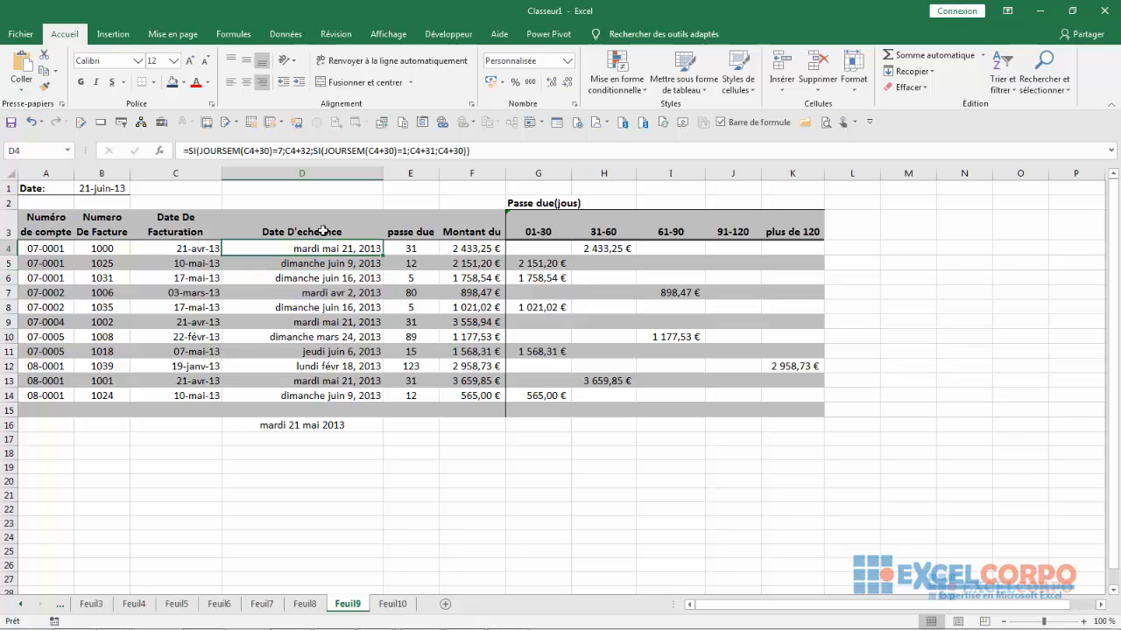
click(257, 151)
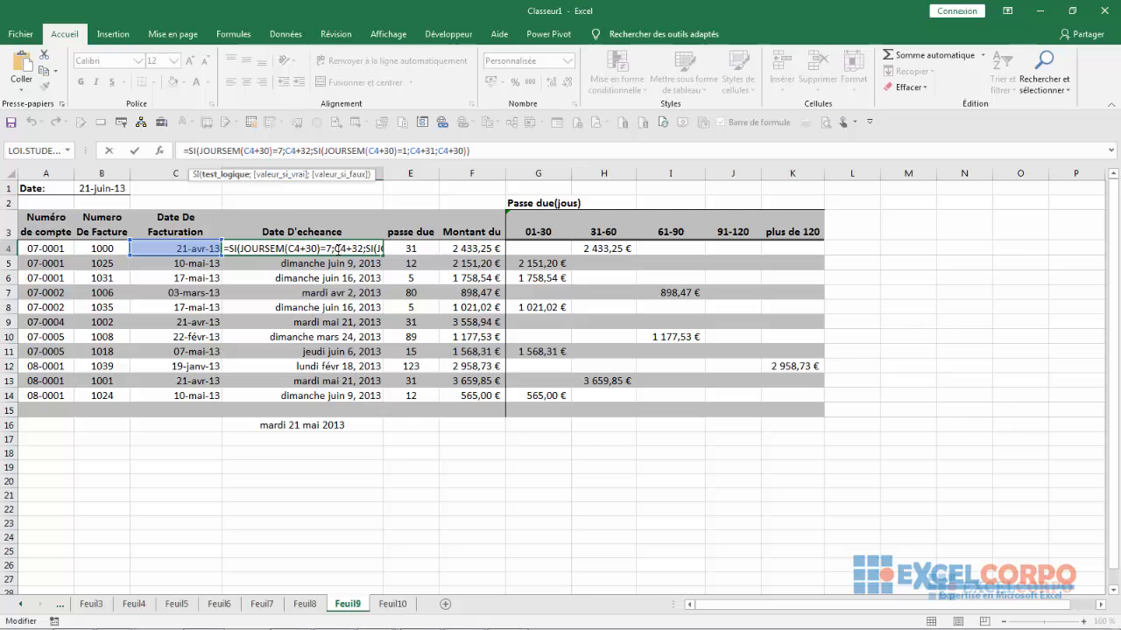
key(Return)
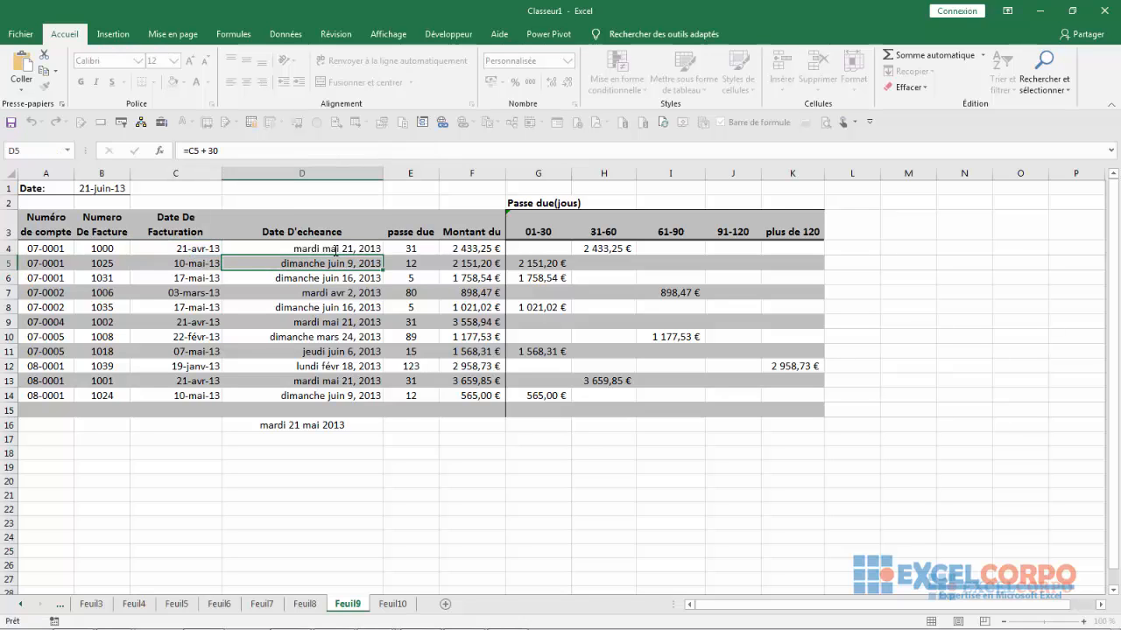
click(315, 279)
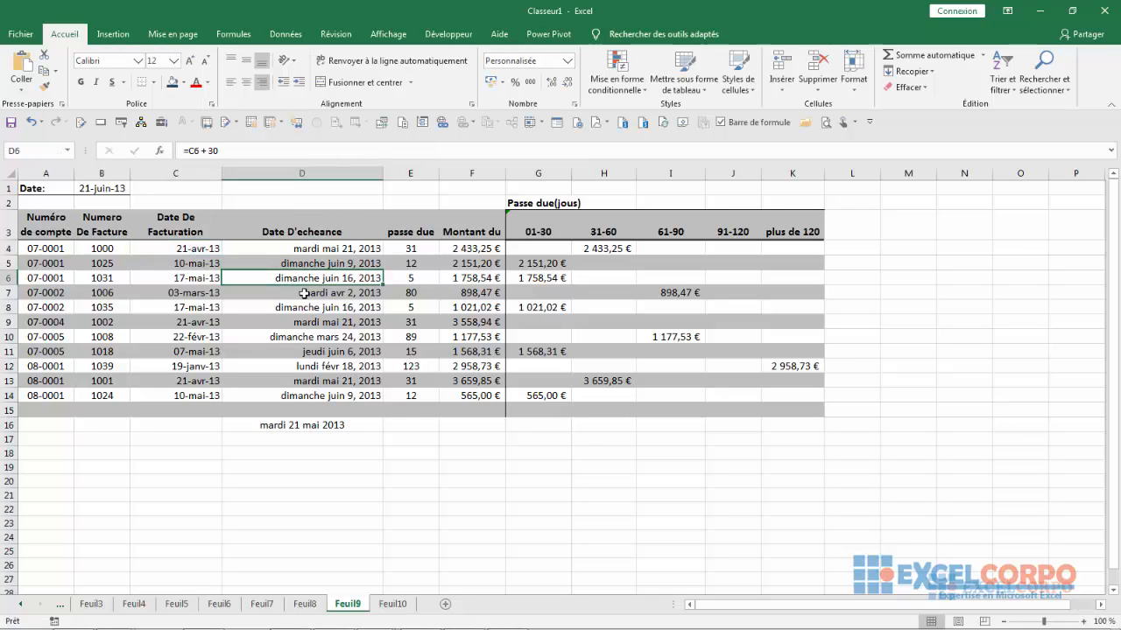
Step: Review the due date formulas in the Date D'echeance column, checking cells D5, D6 and D8
click(310, 173)
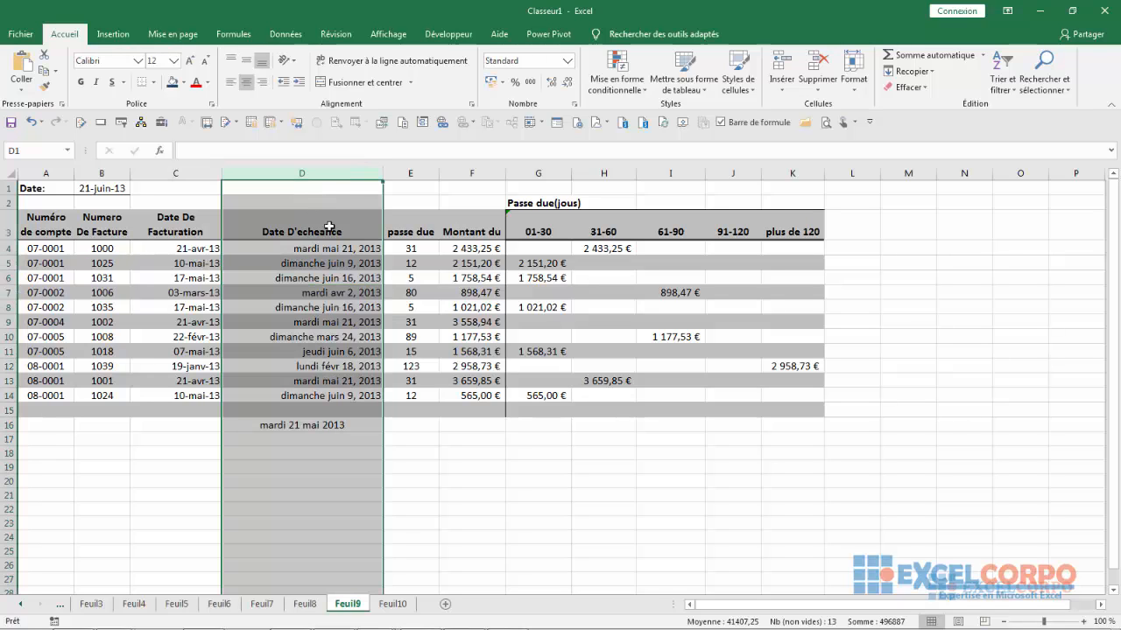
click(434, 272)
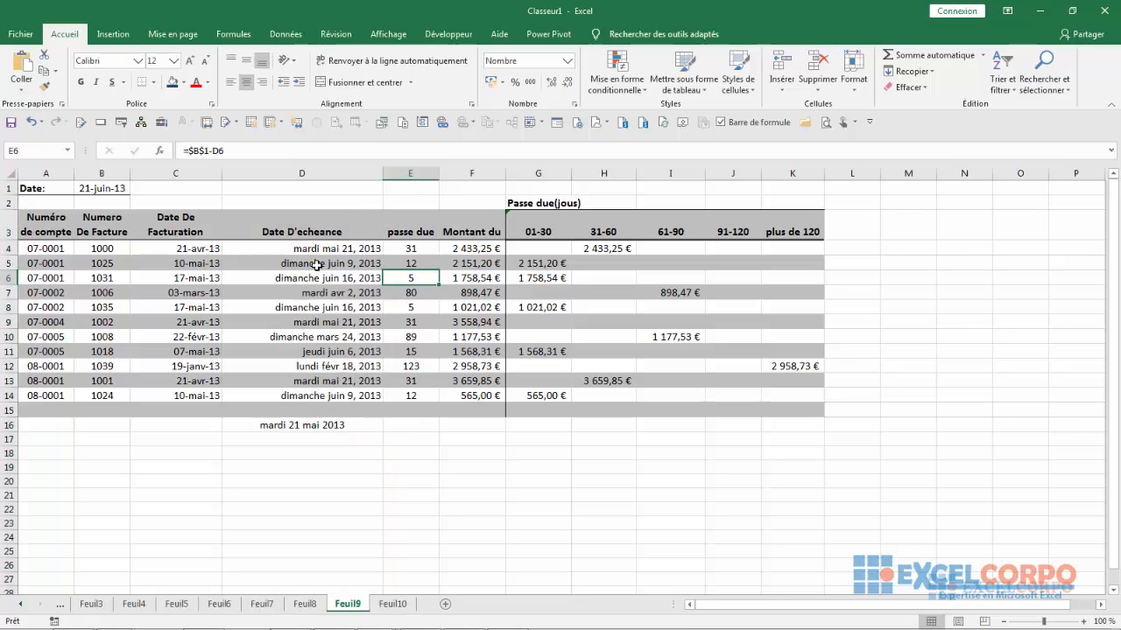
click(313, 266)
click(311, 279)
click(306, 304)
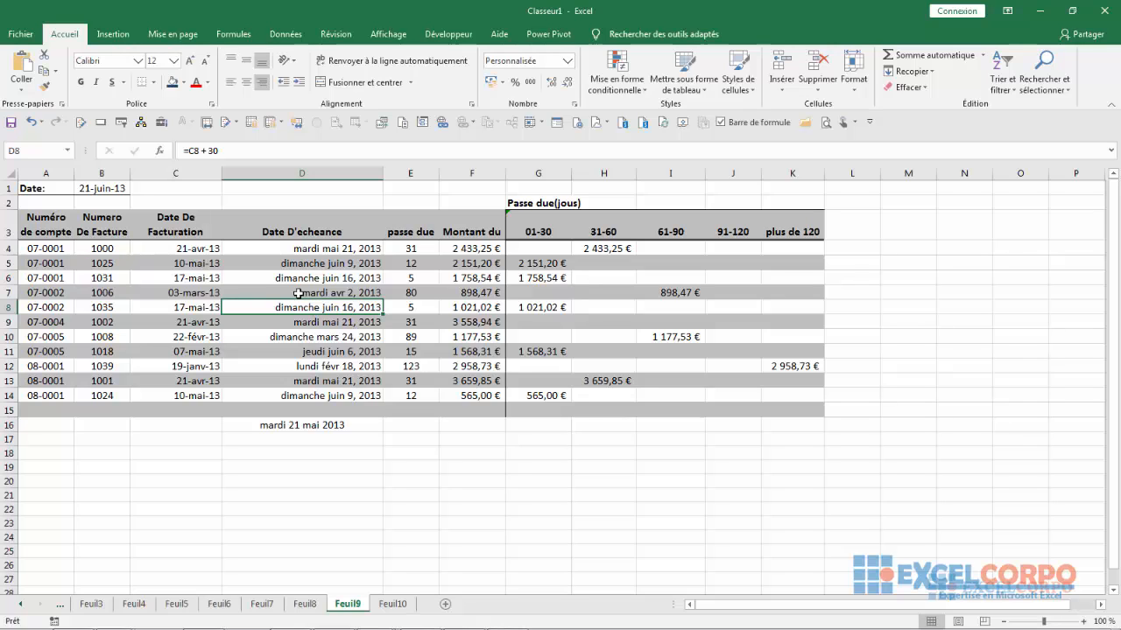
Step: Review the Passe due(jours) brackets from 01-30 to plus de 120, dismissing the Windows colour scheme prompt
drag(810, 610, 838, 607)
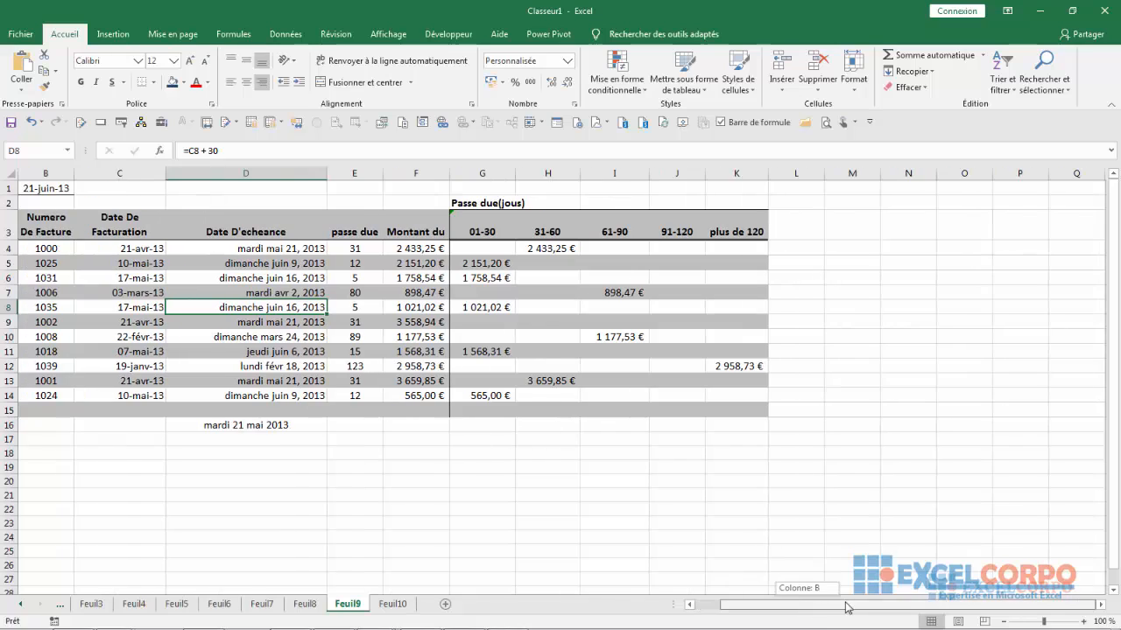
click(473, 226)
click(493, 277)
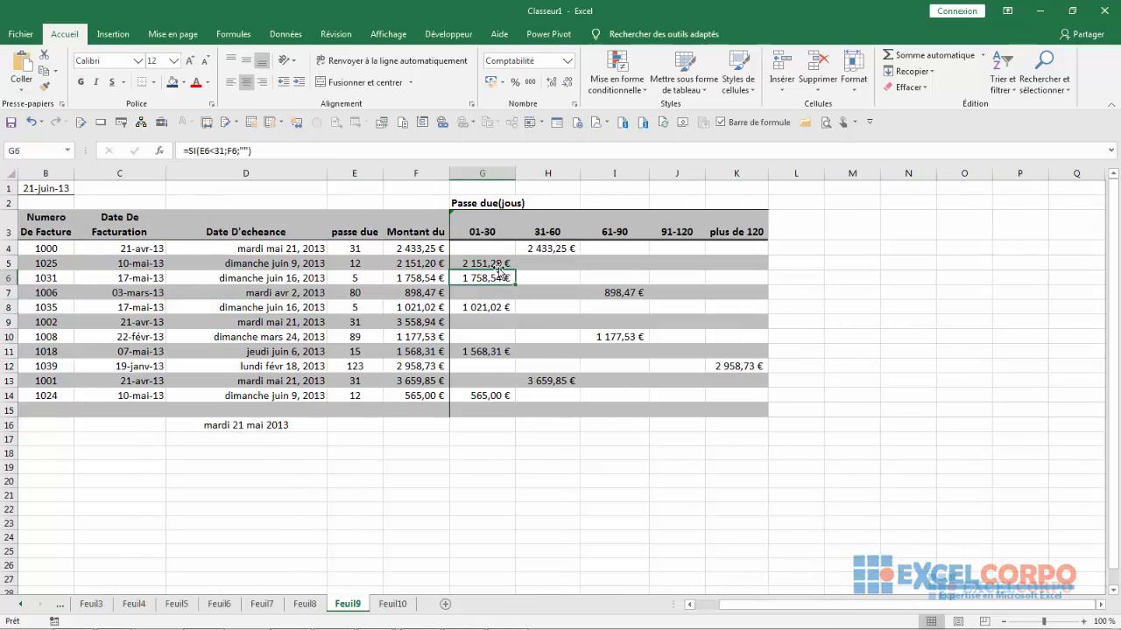
click(543, 237)
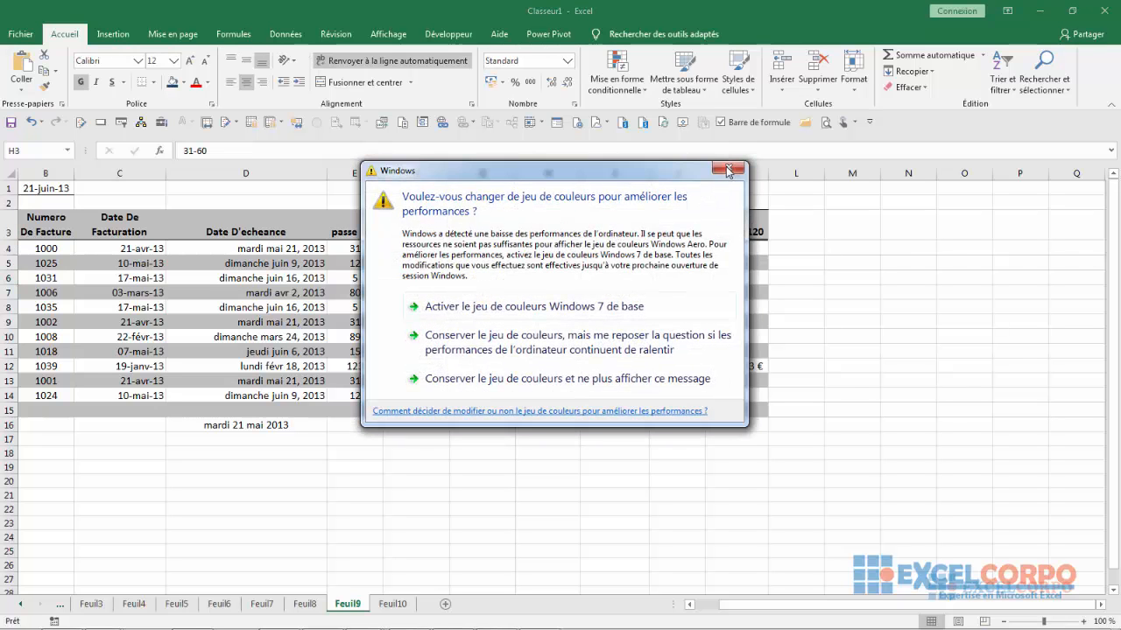
click(726, 170)
click(621, 222)
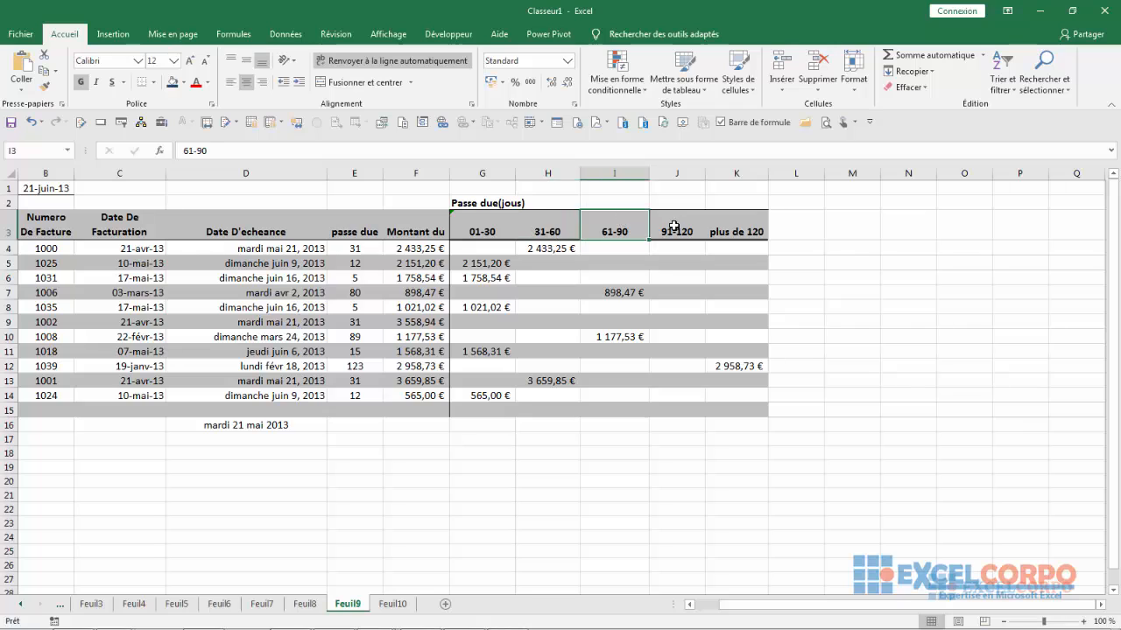
click(673, 227)
click(735, 232)
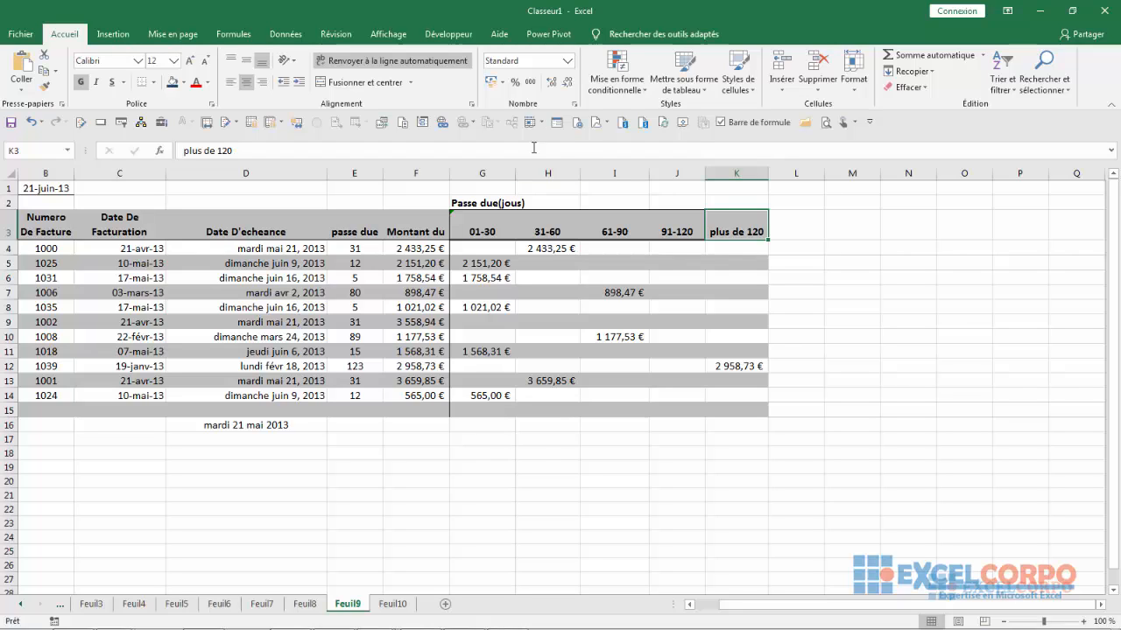
Step: Examine the SI formulas of the 01-30 column in G4 and G5 against the overdue days in column E
click(368, 258)
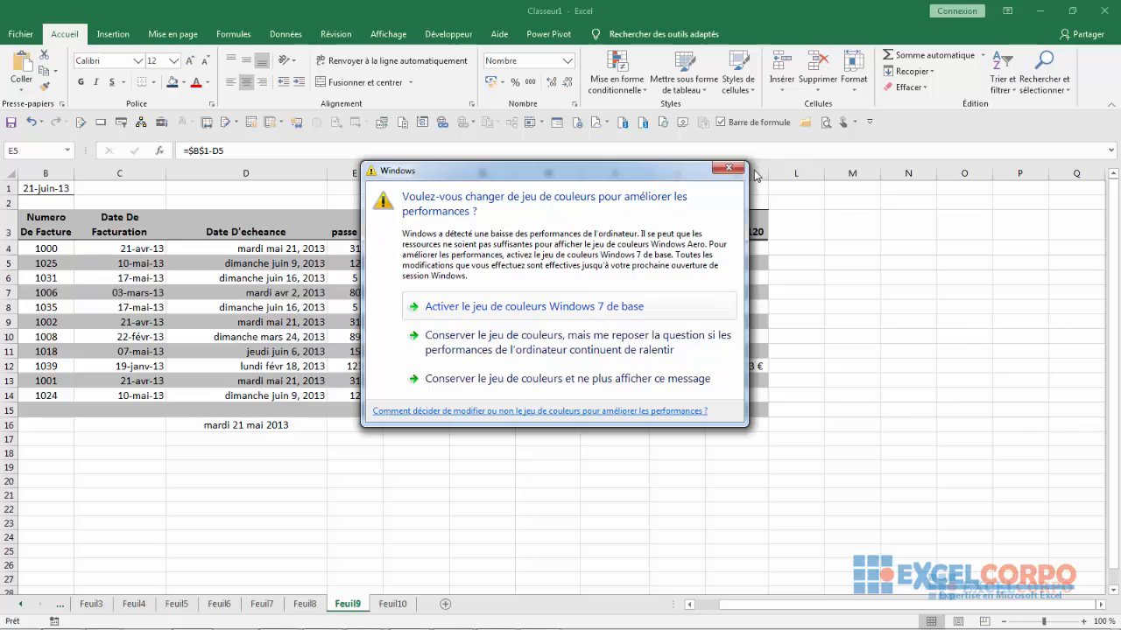
click(729, 168)
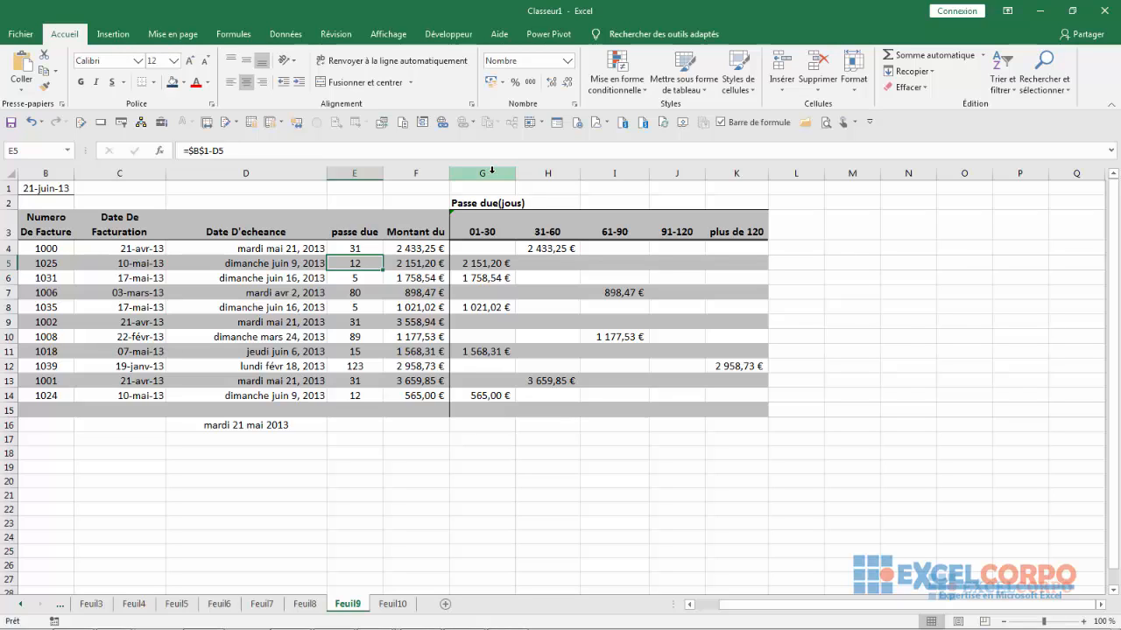
click(486, 235)
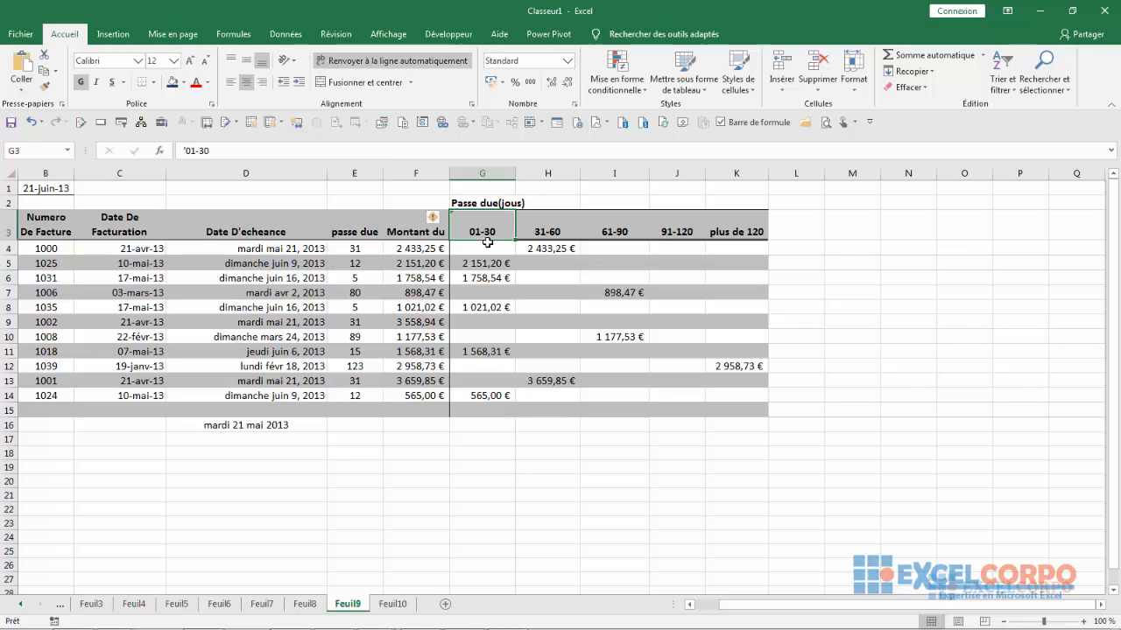
click(487, 263)
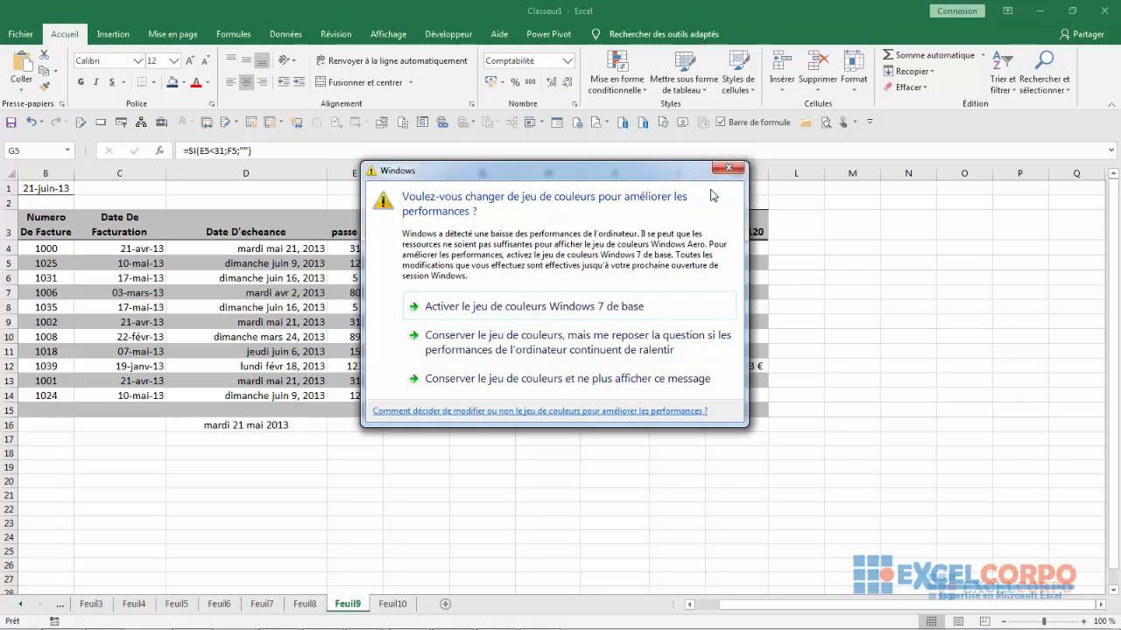
click(727, 167)
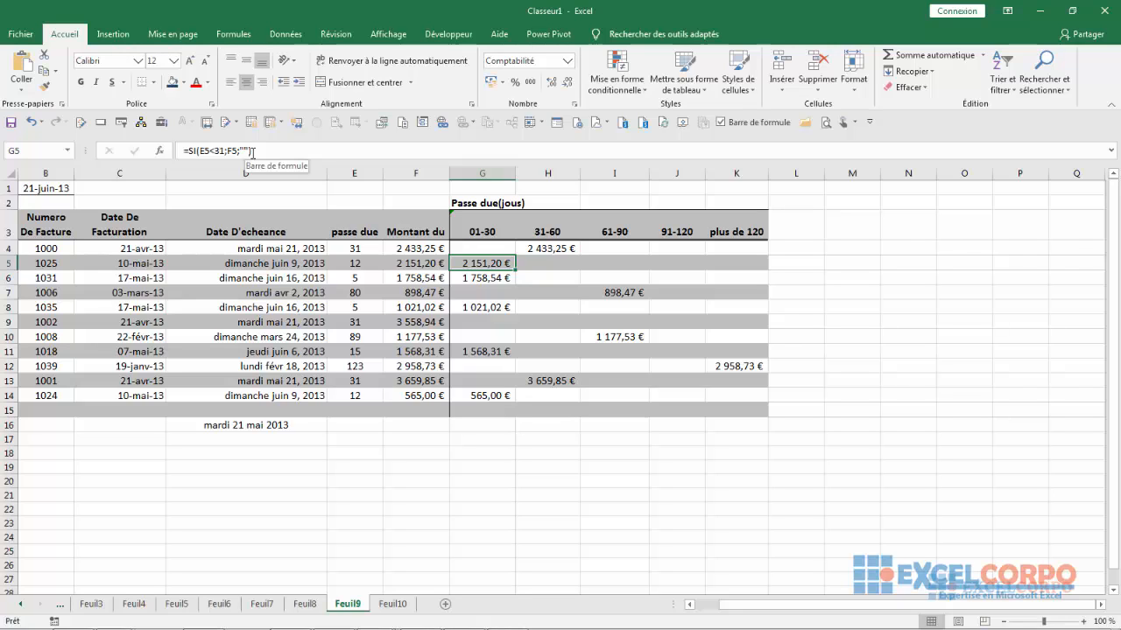
key(Up)
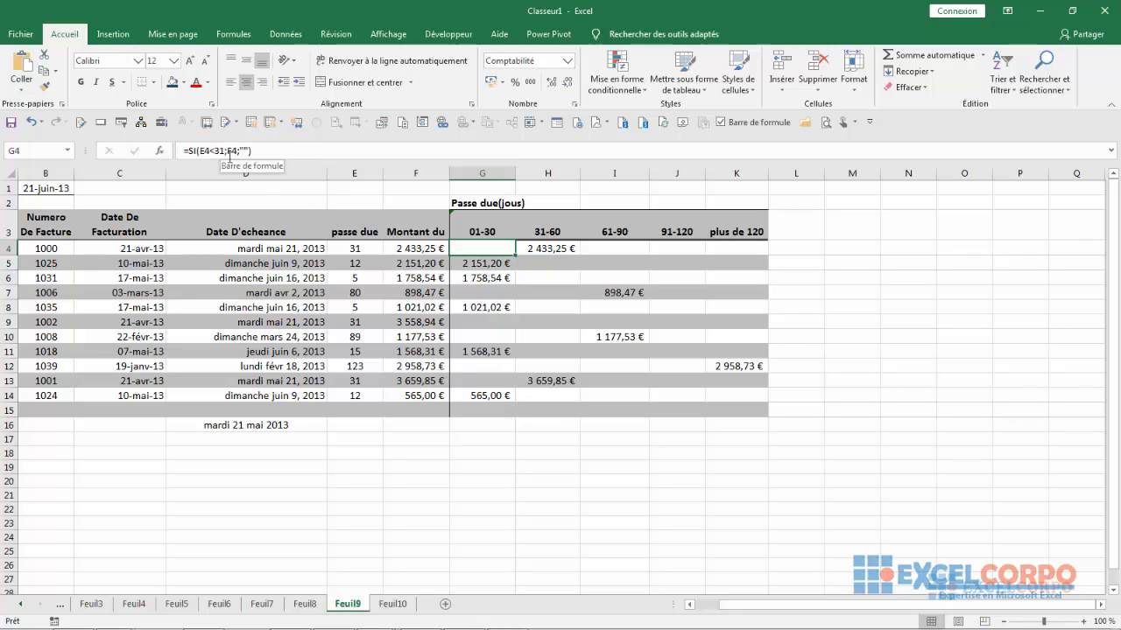
click(353, 249)
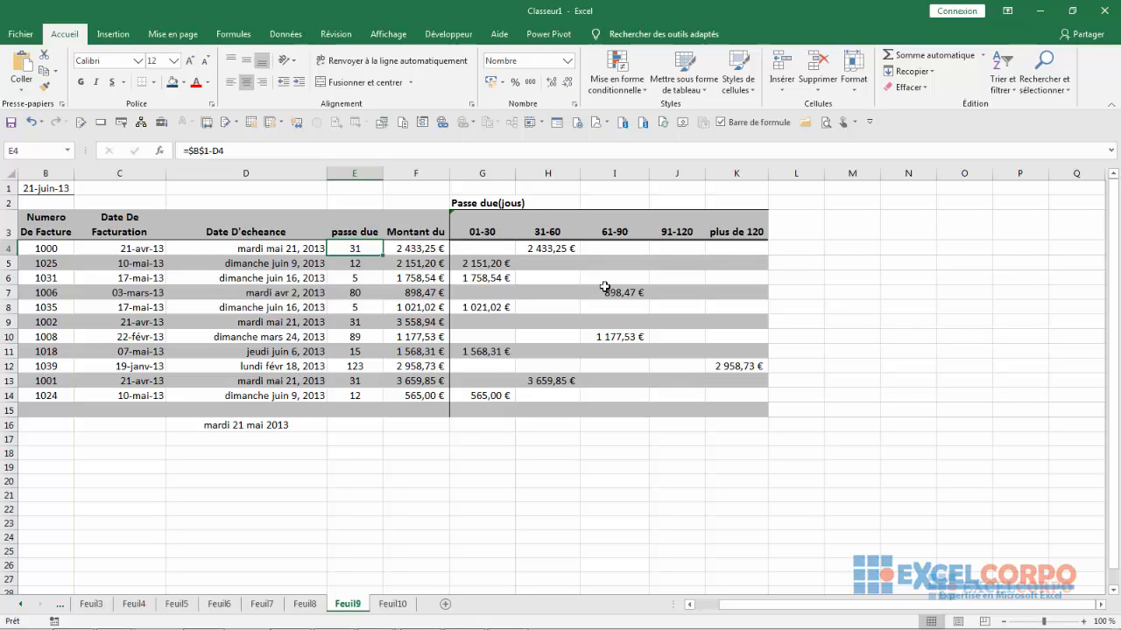
click(494, 248)
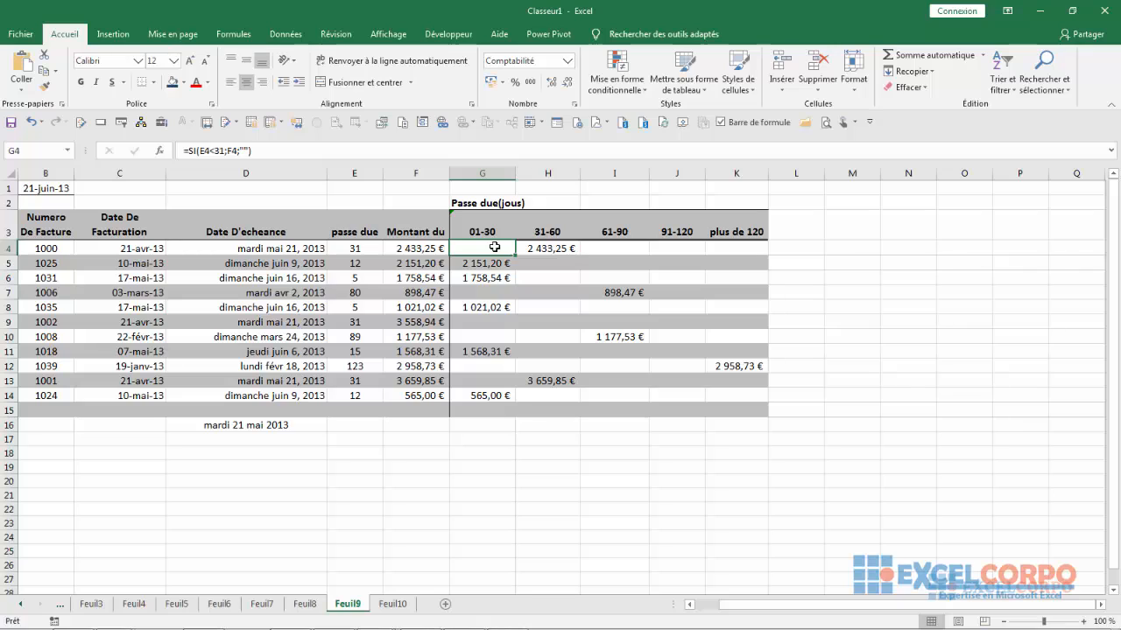
Step: Check the 01-30 column formulas in rows 5 to 10 and the overdue days of invoice 1008
click(484, 277)
click(484, 263)
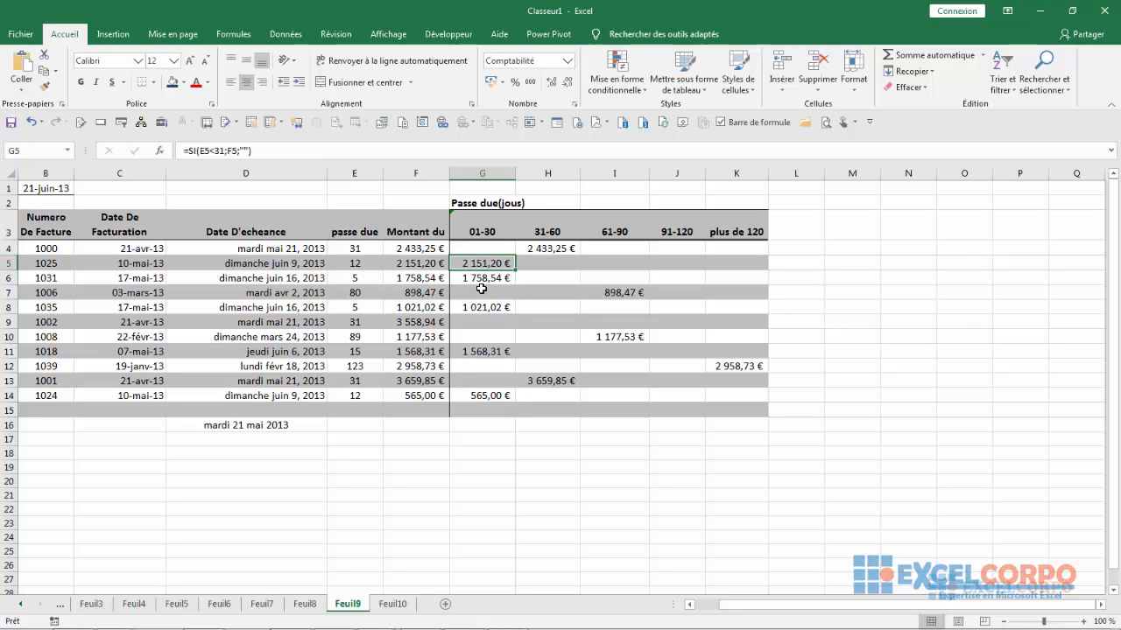
click(480, 278)
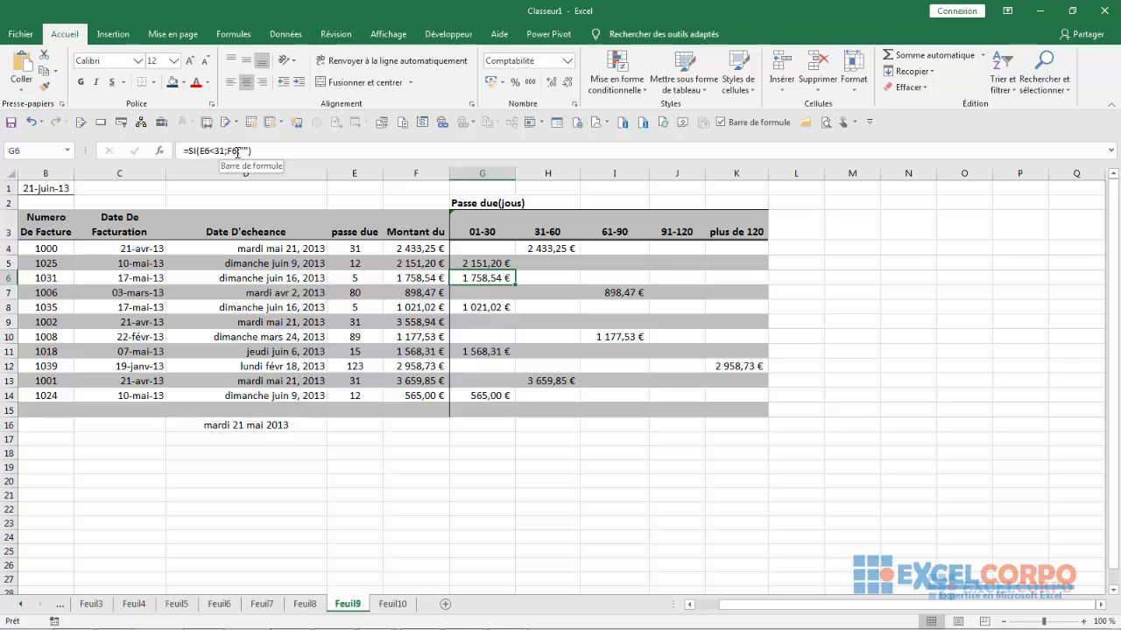
click(480, 297)
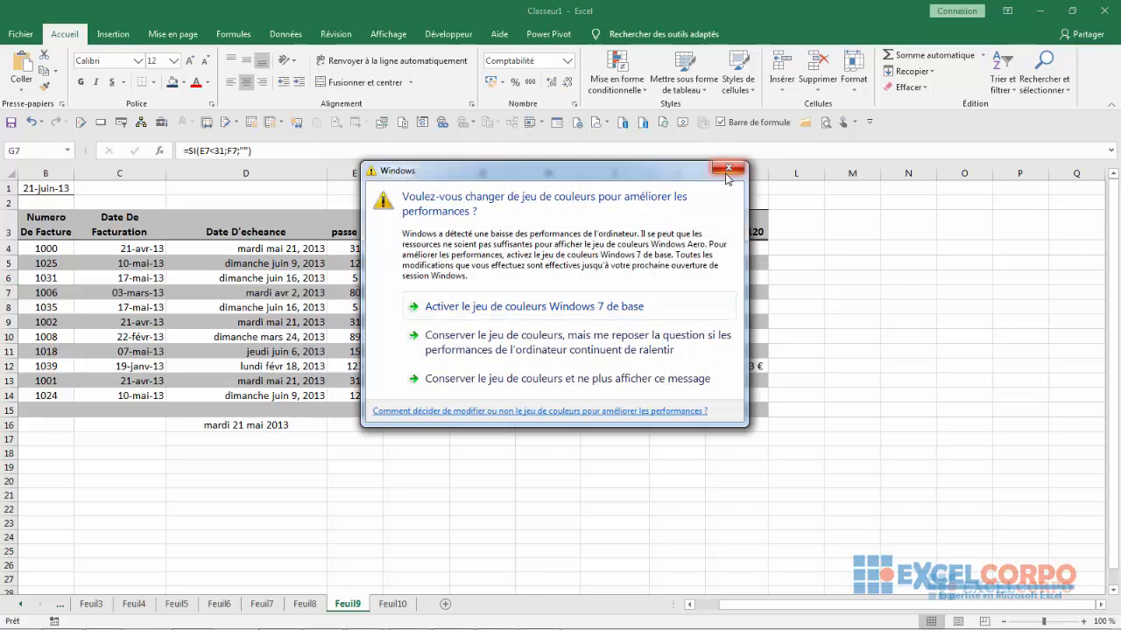
click(727, 168)
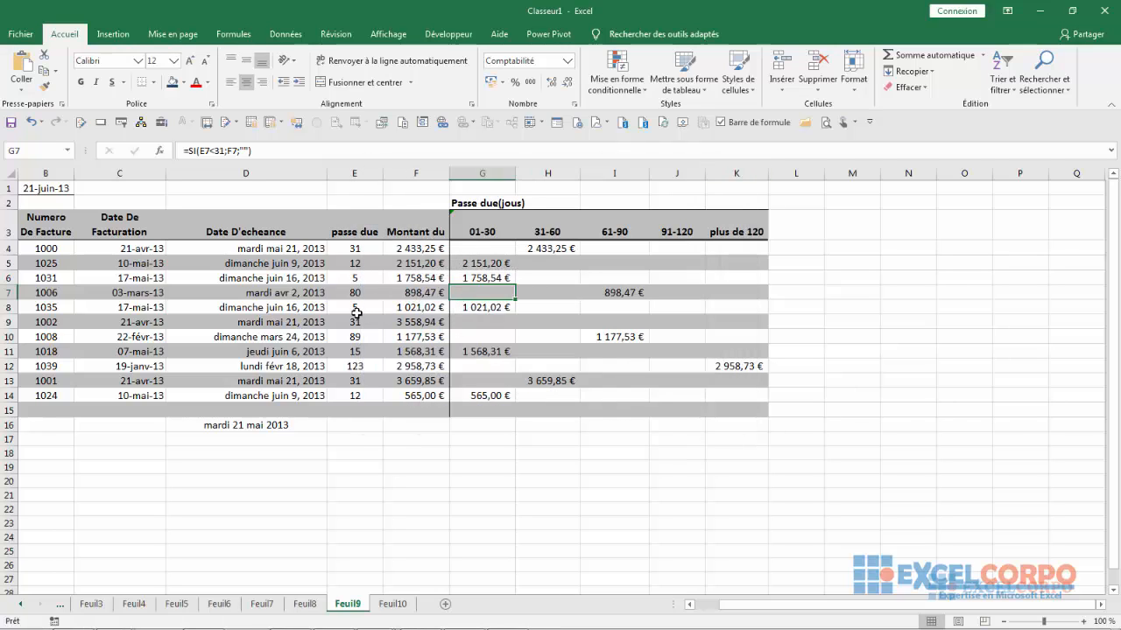
click(458, 324)
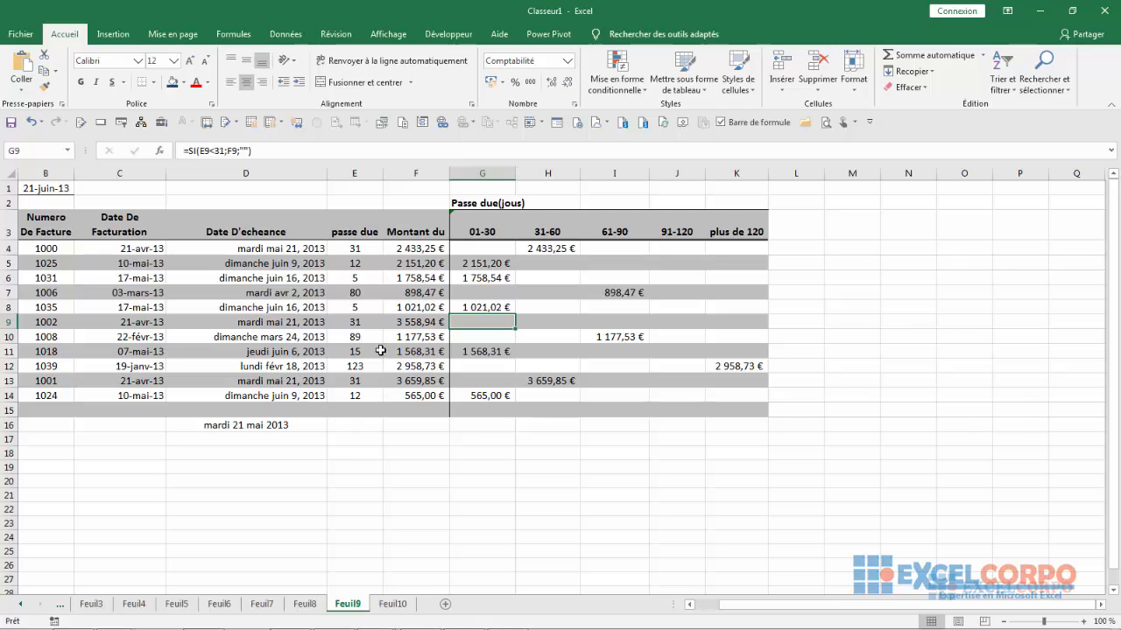
click(355, 334)
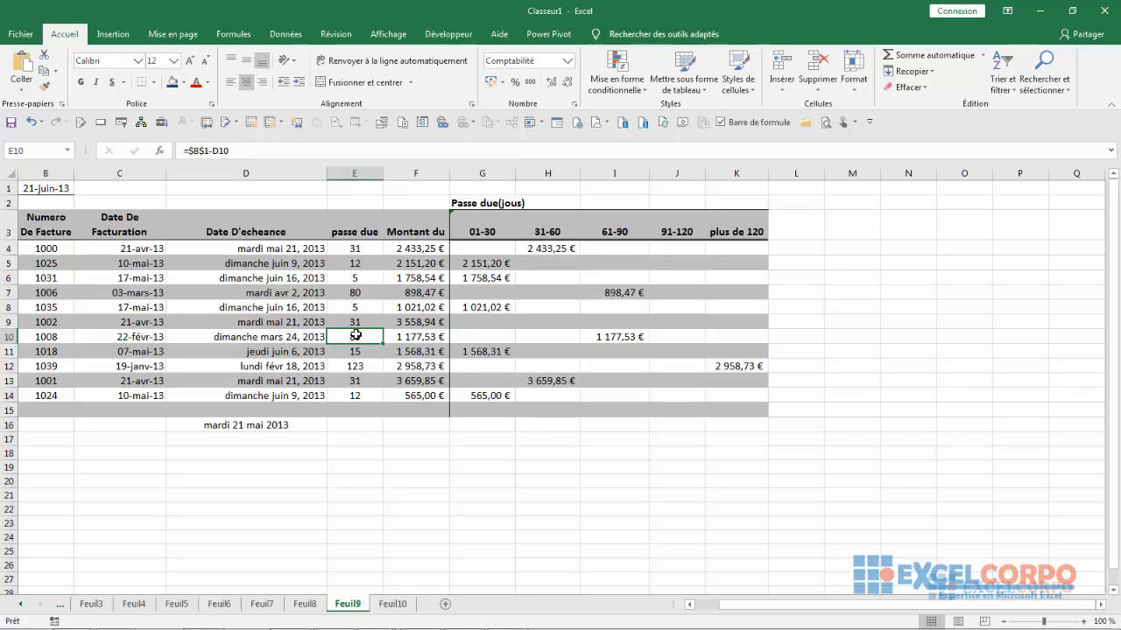
click(501, 337)
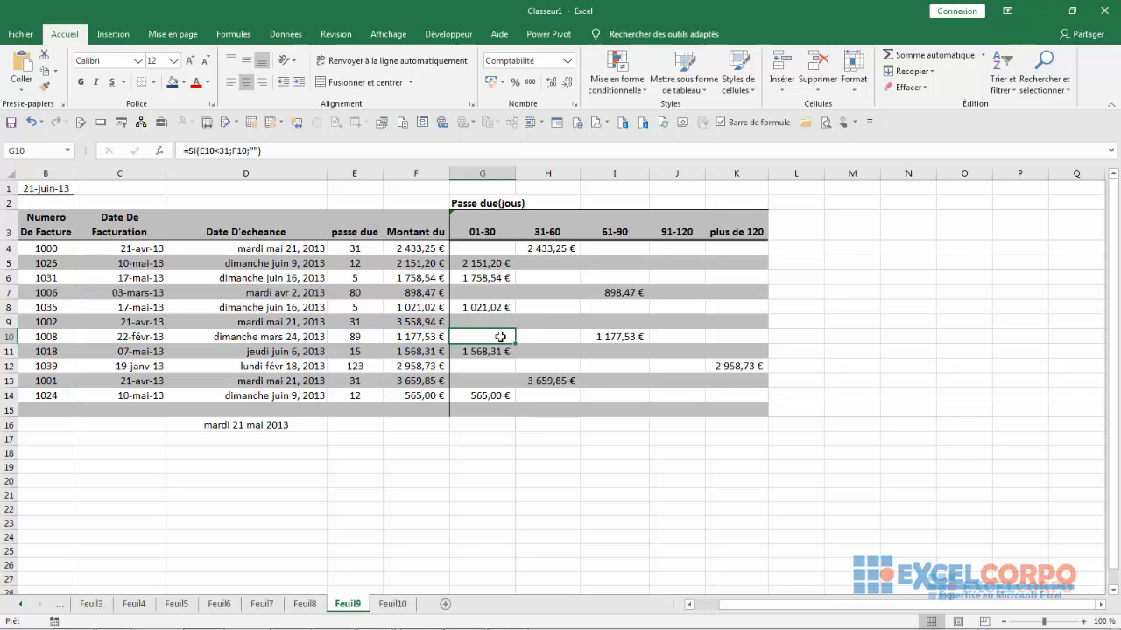
Step: Examine the combined SI and ET formulas of the 31-60 column in H4 and H5
click(547, 233)
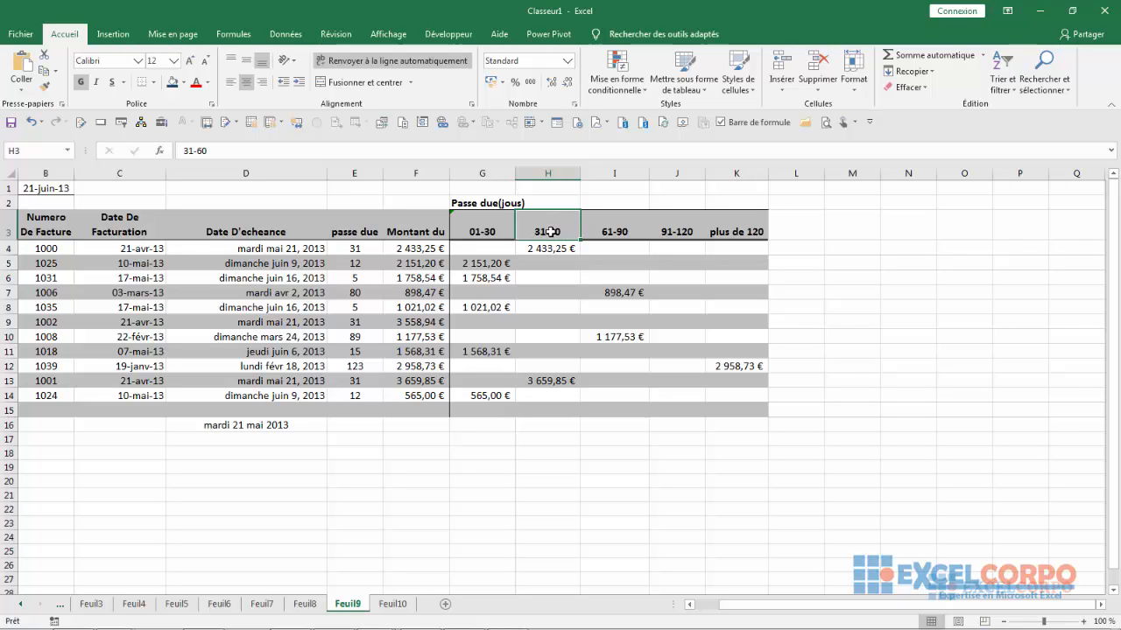
click(541, 249)
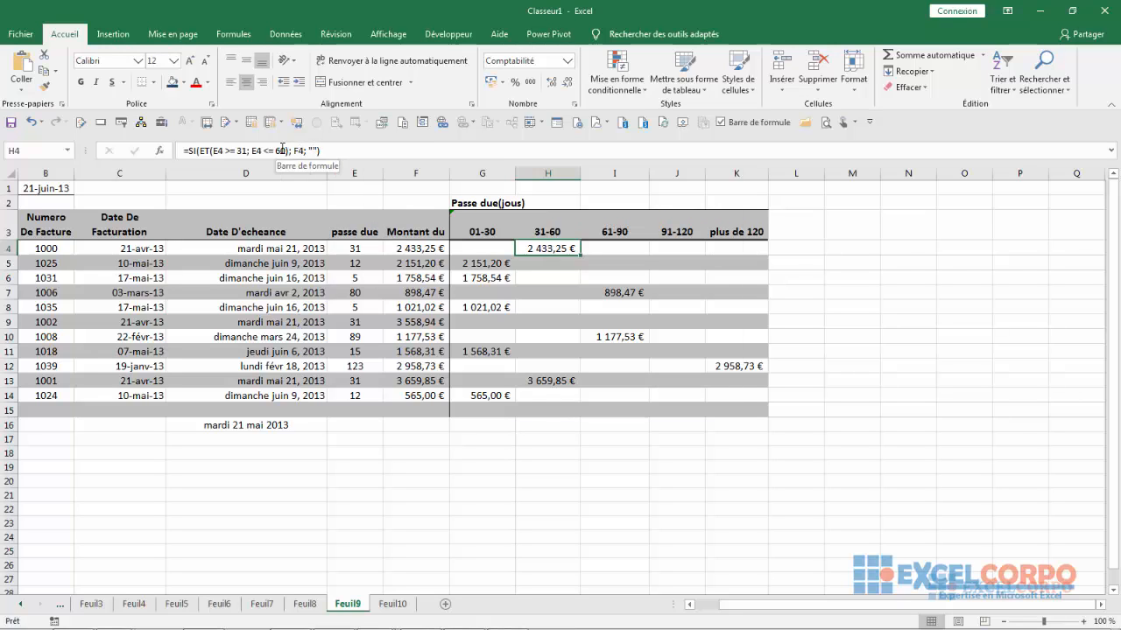
key(Down)
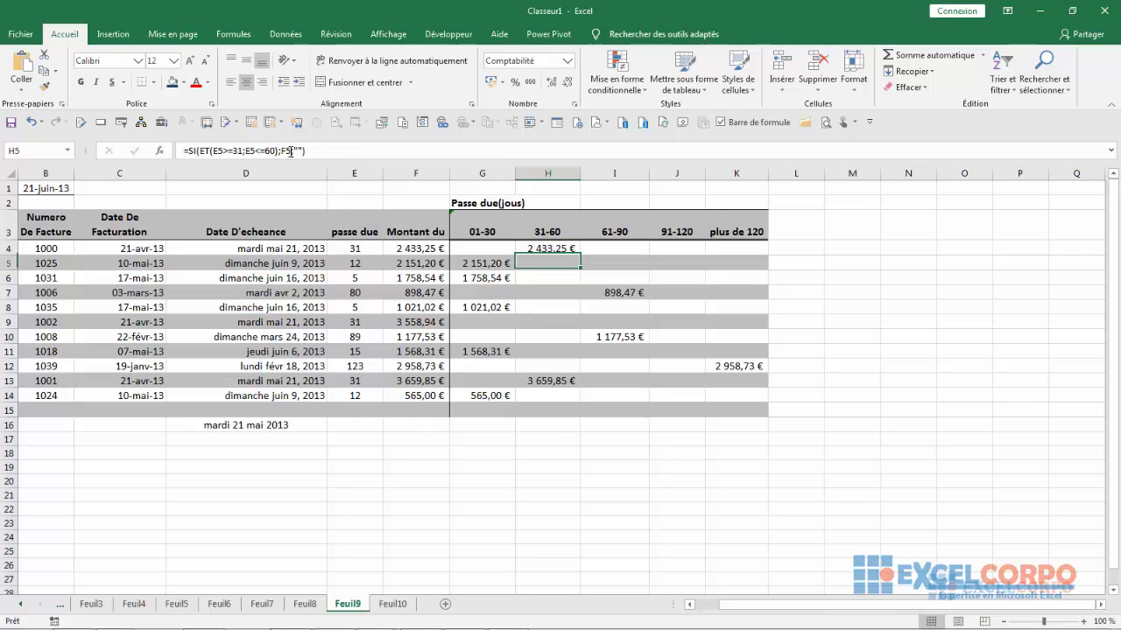
click(547, 248)
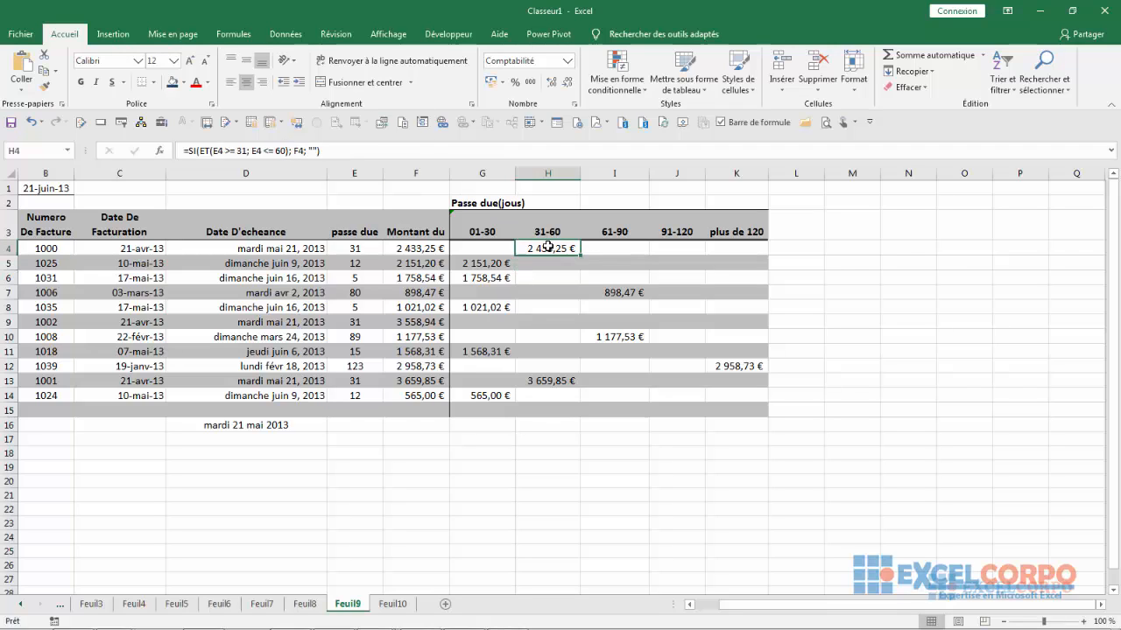
click(549, 263)
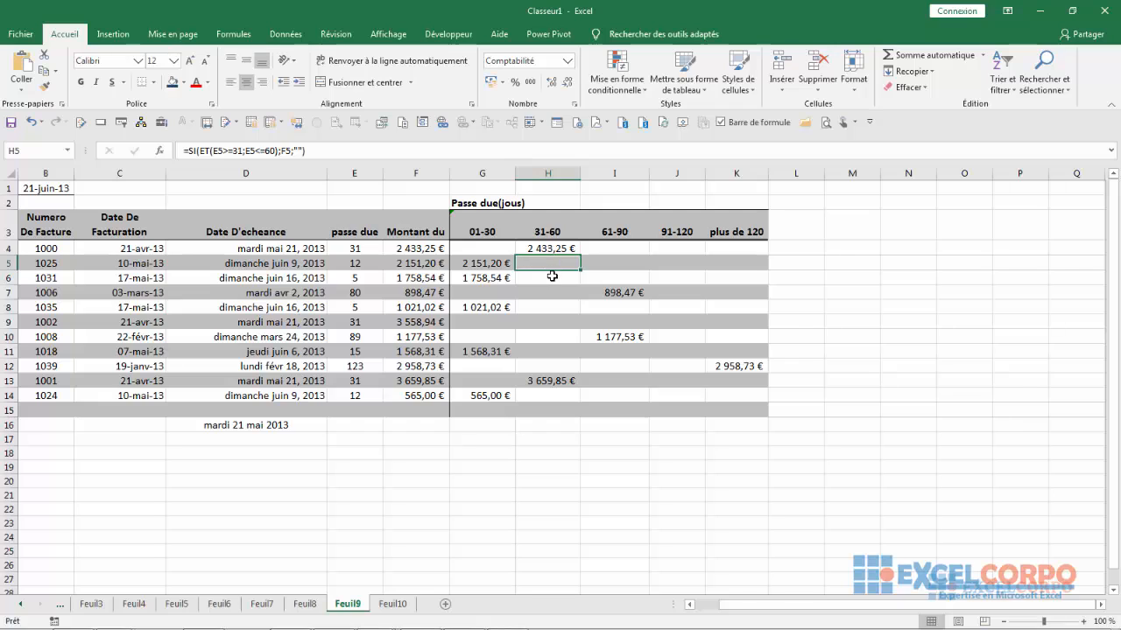
Step: Check the 31-60 column cells in rows 6 to 10 and rows 12 and 13
click(548, 278)
click(558, 364)
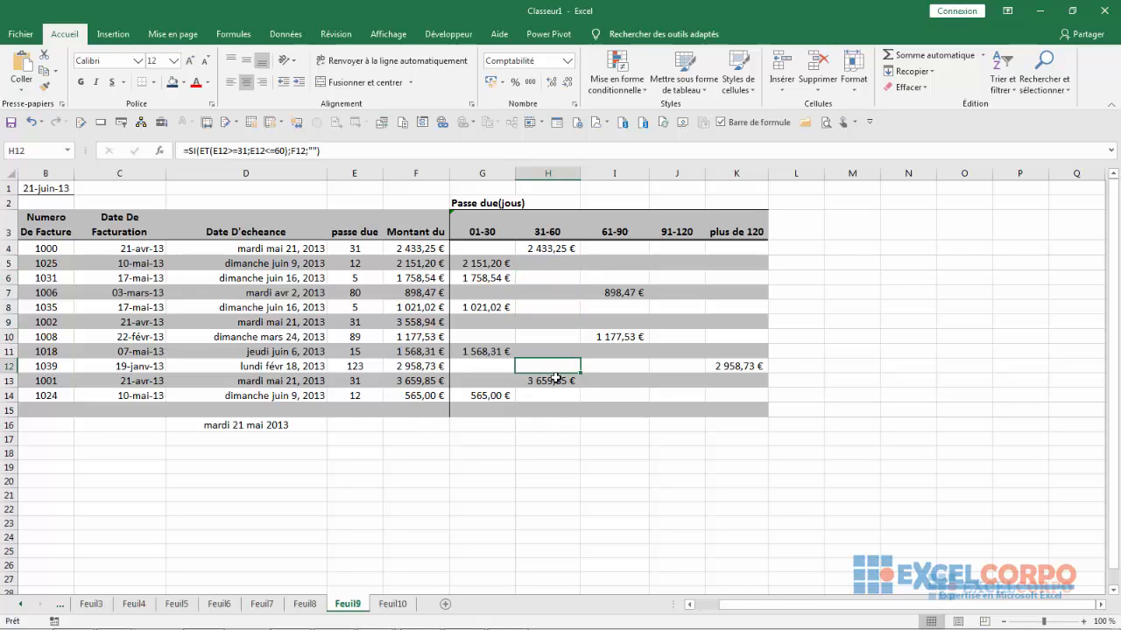
click(555, 380)
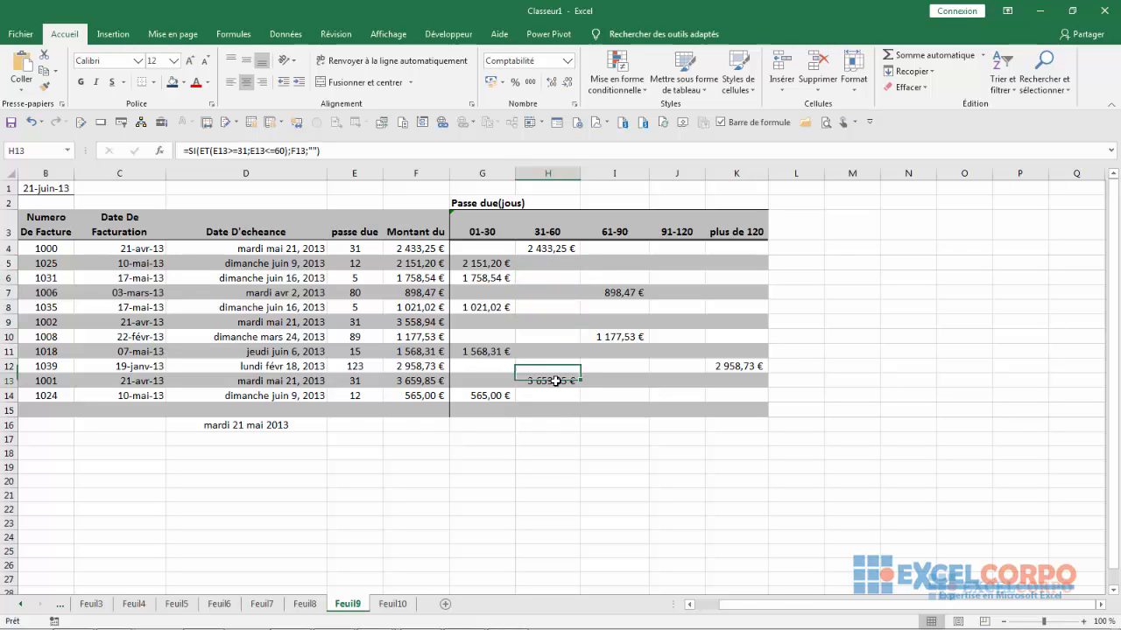
click(540, 336)
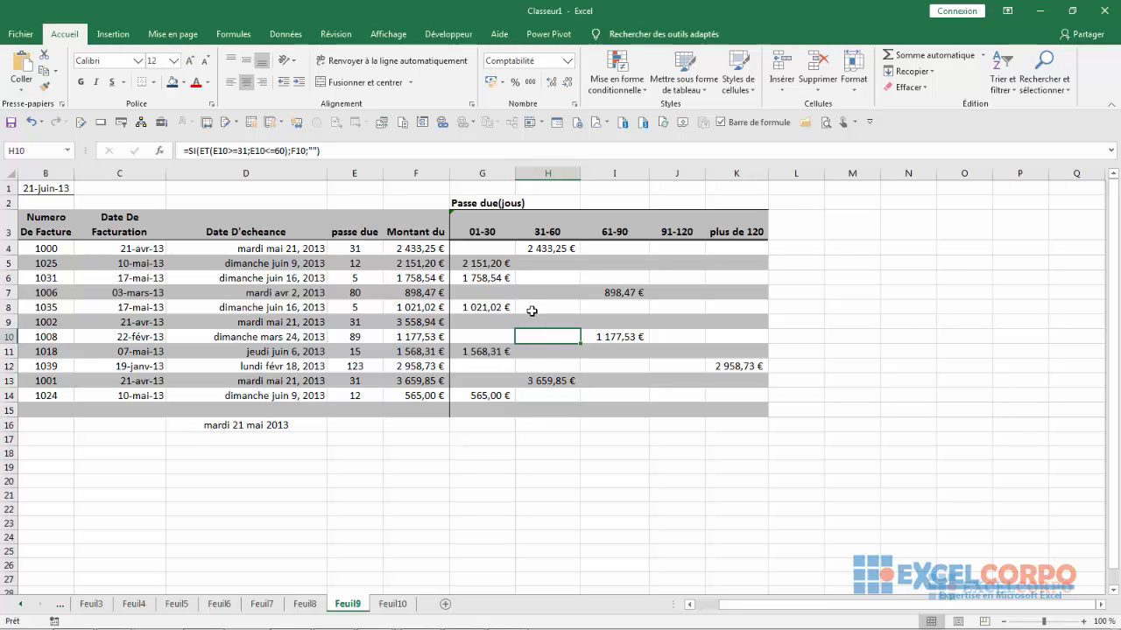
click(530, 305)
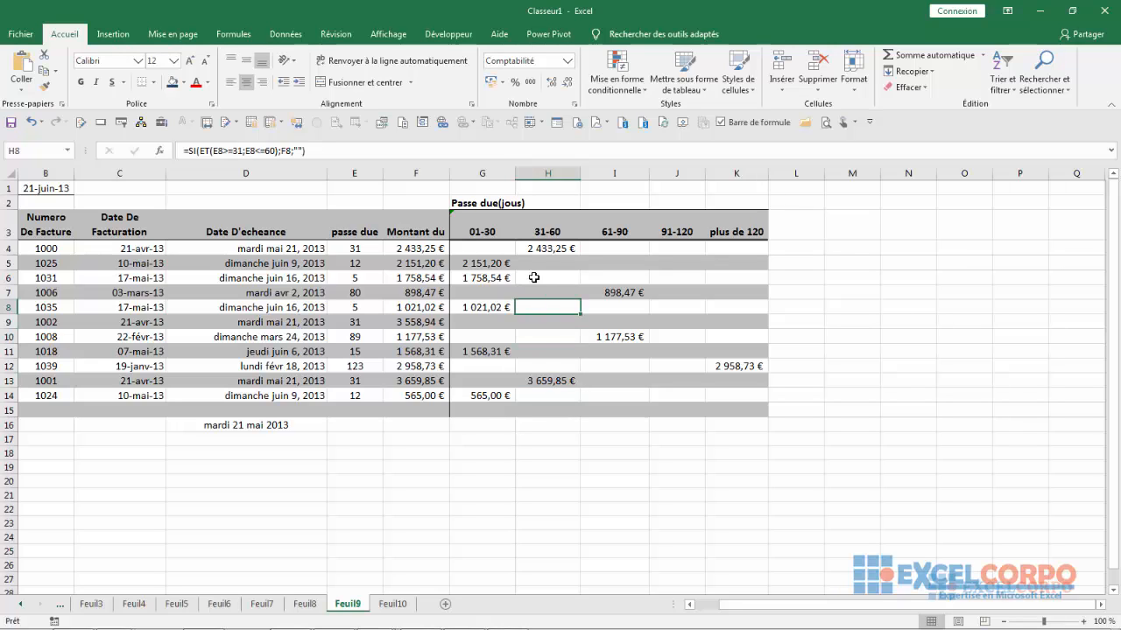
click(533, 277)
click(536, 292)
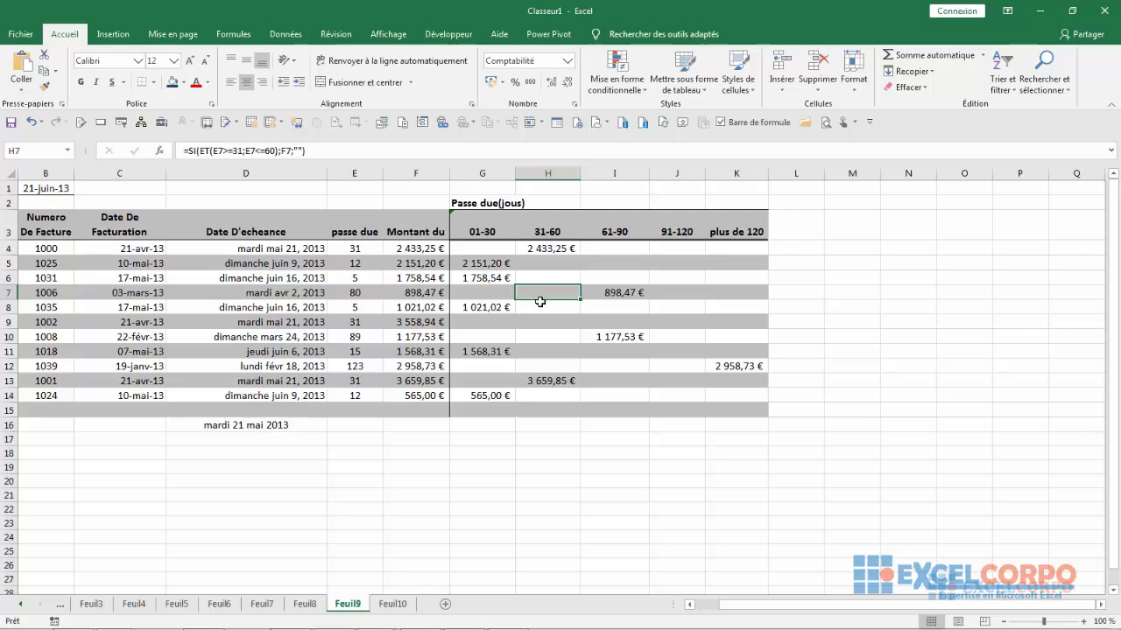
click(540, 318)
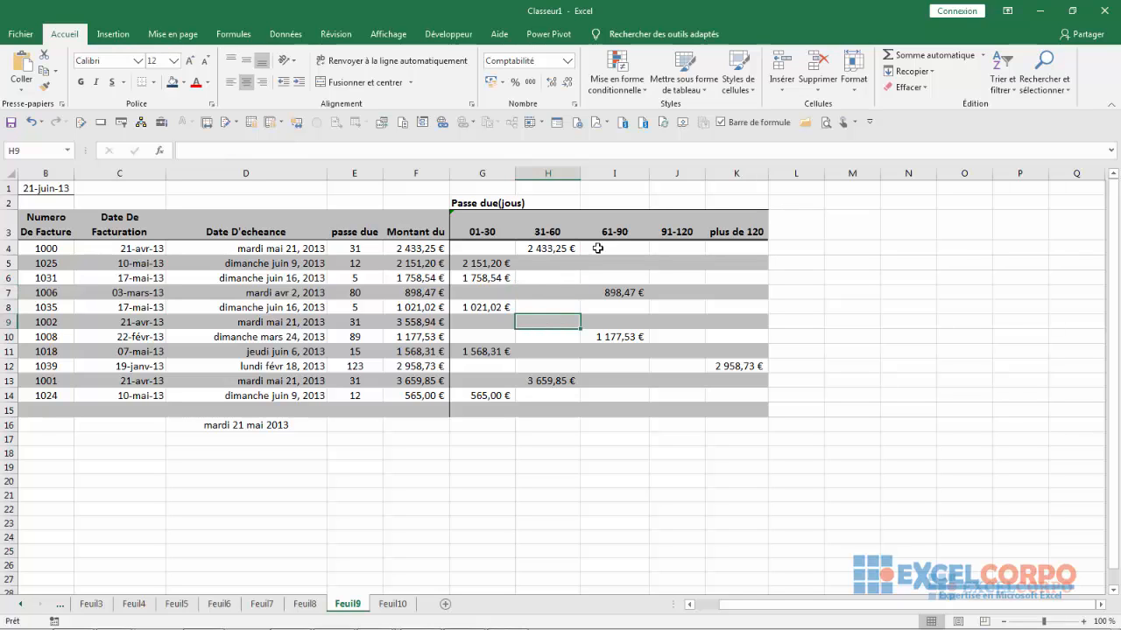
Step: Compare the combined SI and ET formulas of I8 in the 61-90 column with those of H4 and H8 in the 31-60 column
key(Right)
key(Up)
click(226, 150)
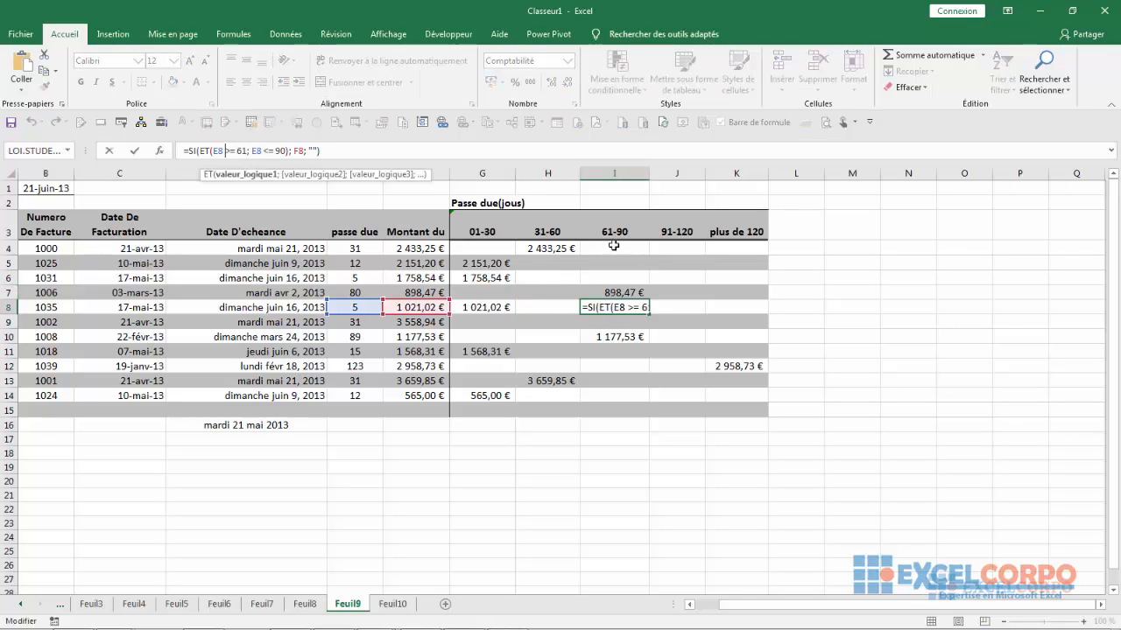
key(Return)
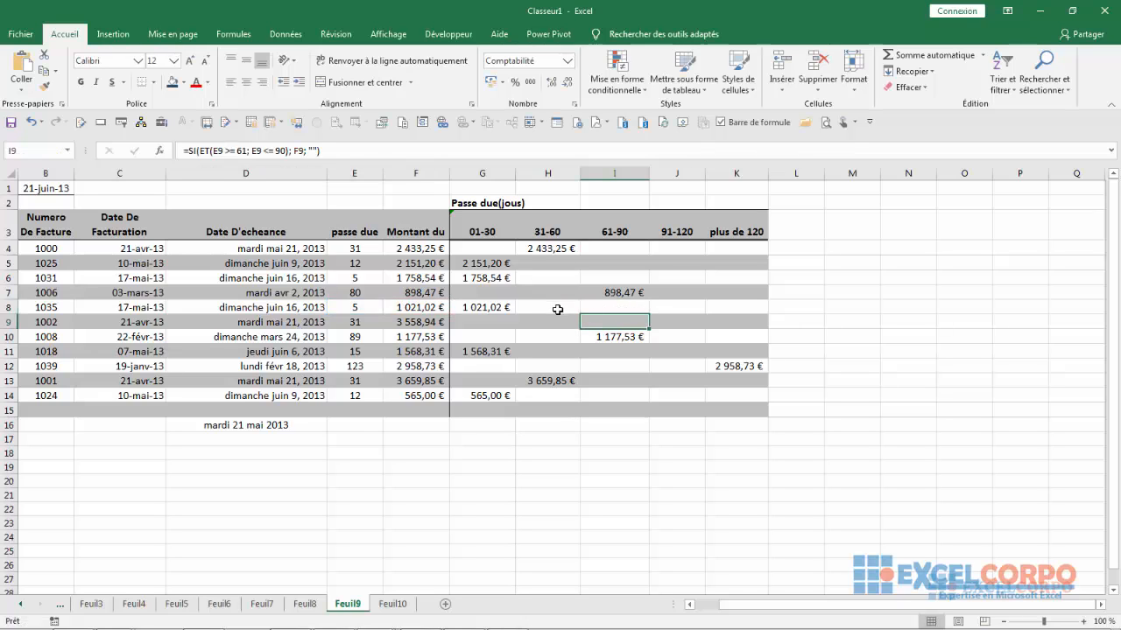
click(552, 320)
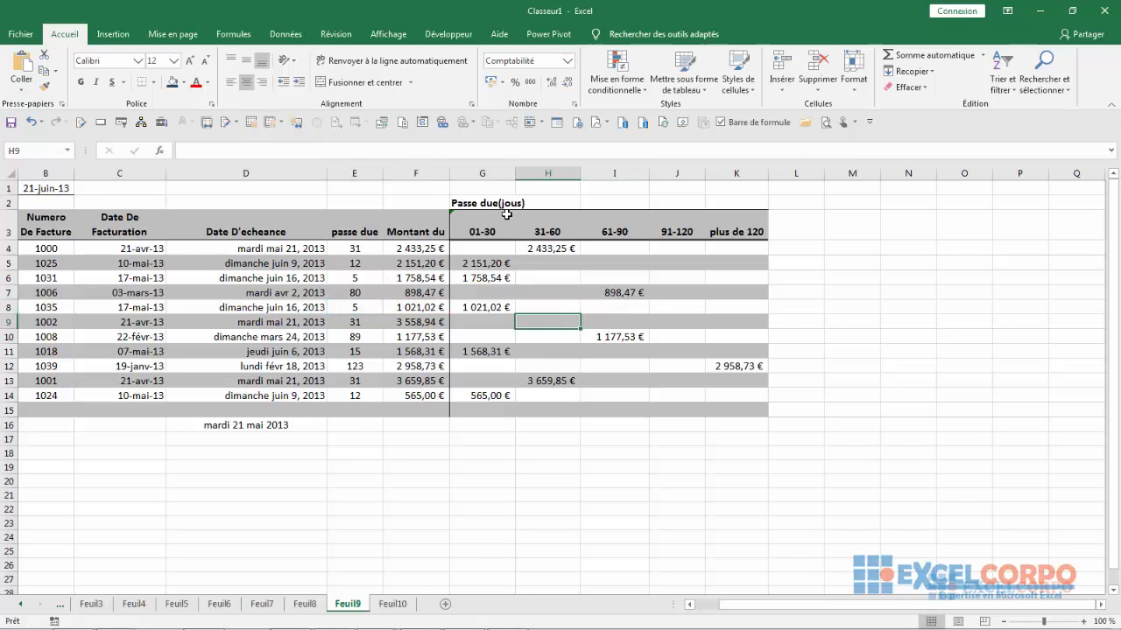
click(537, 248)
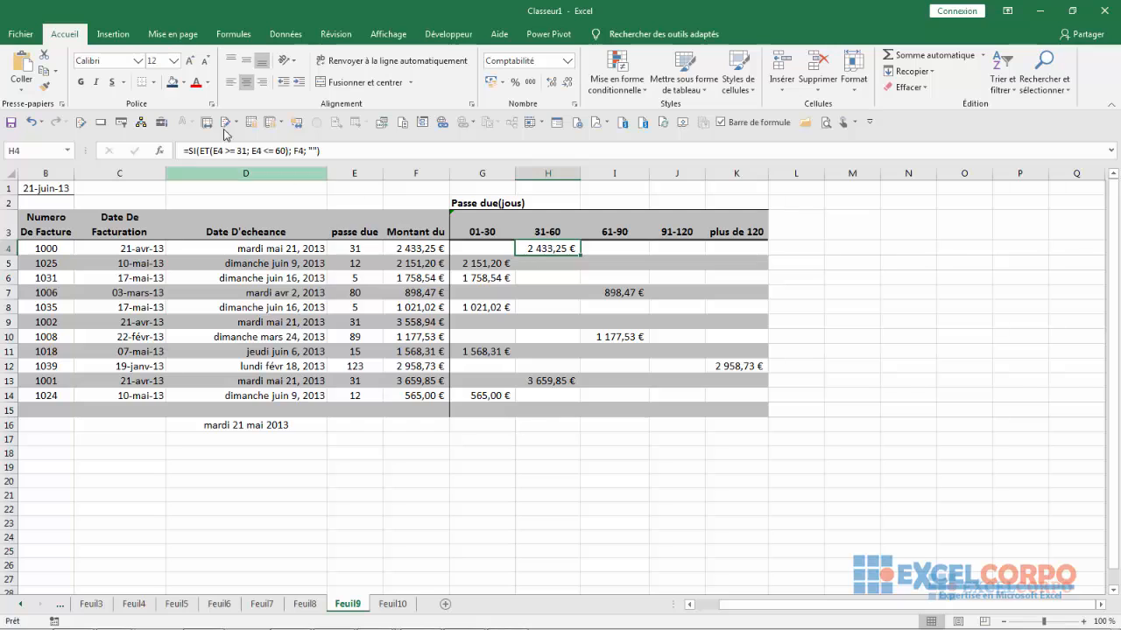
double_click(543, 303)
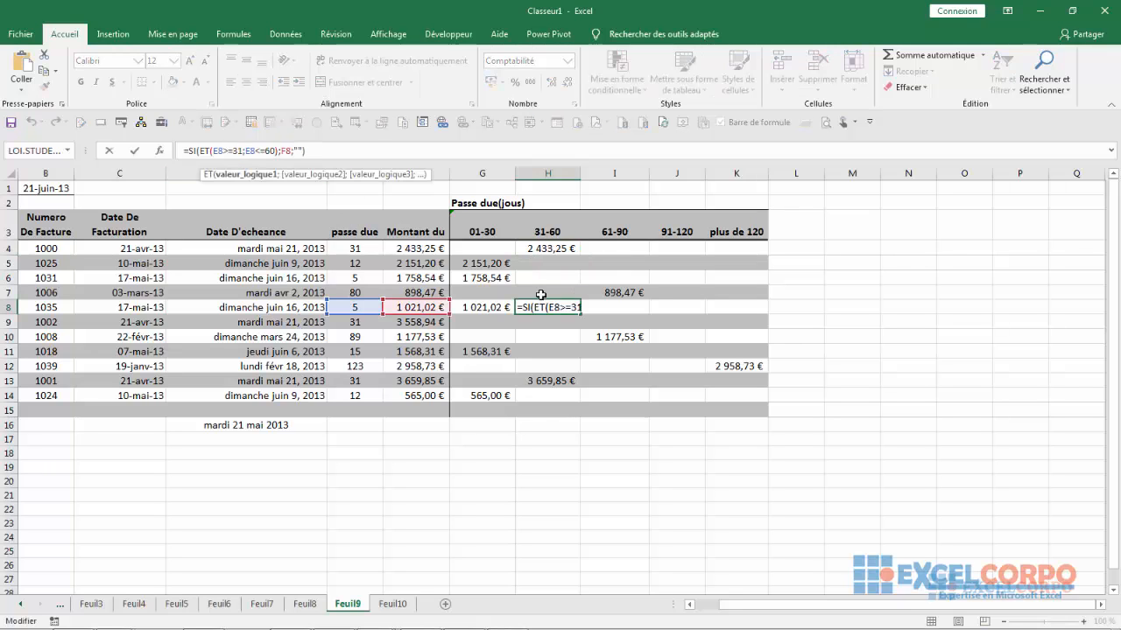
key(Return)
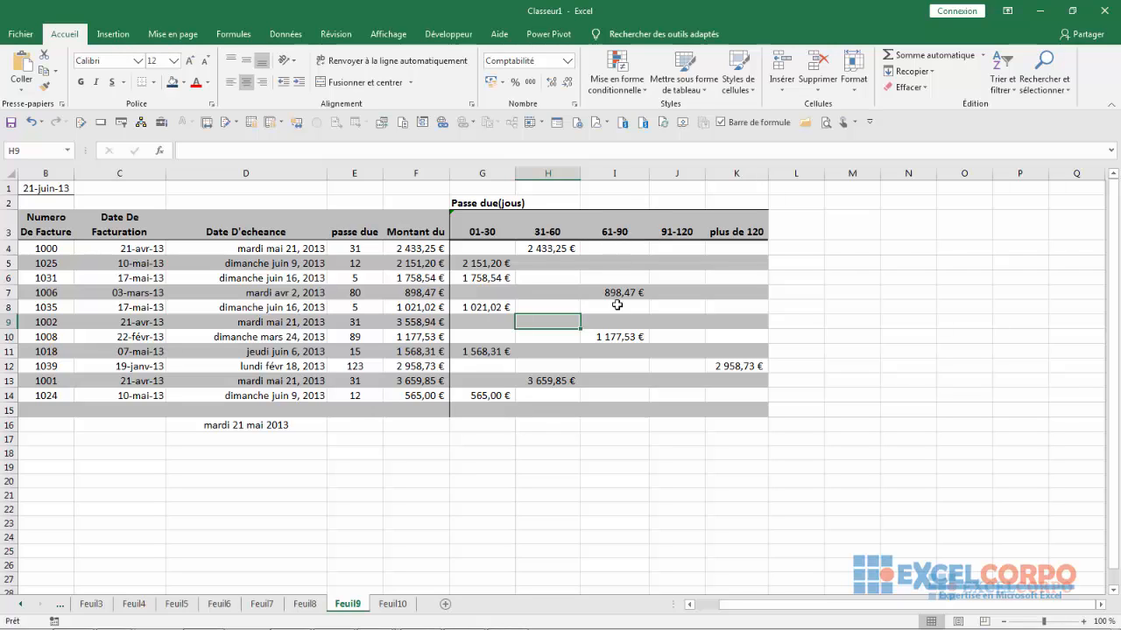
Step: Examine the SI and ET formulas of the 61-90 column in I4 and I5 and of the 91-120 column in J5
click(617, 249)
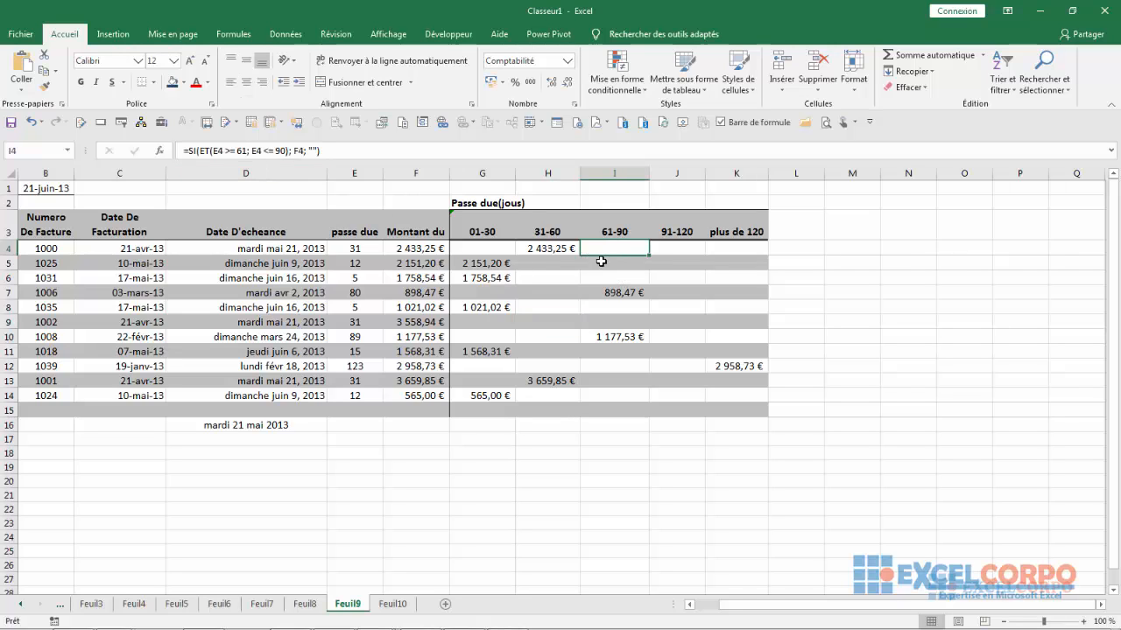
click(602, 262)
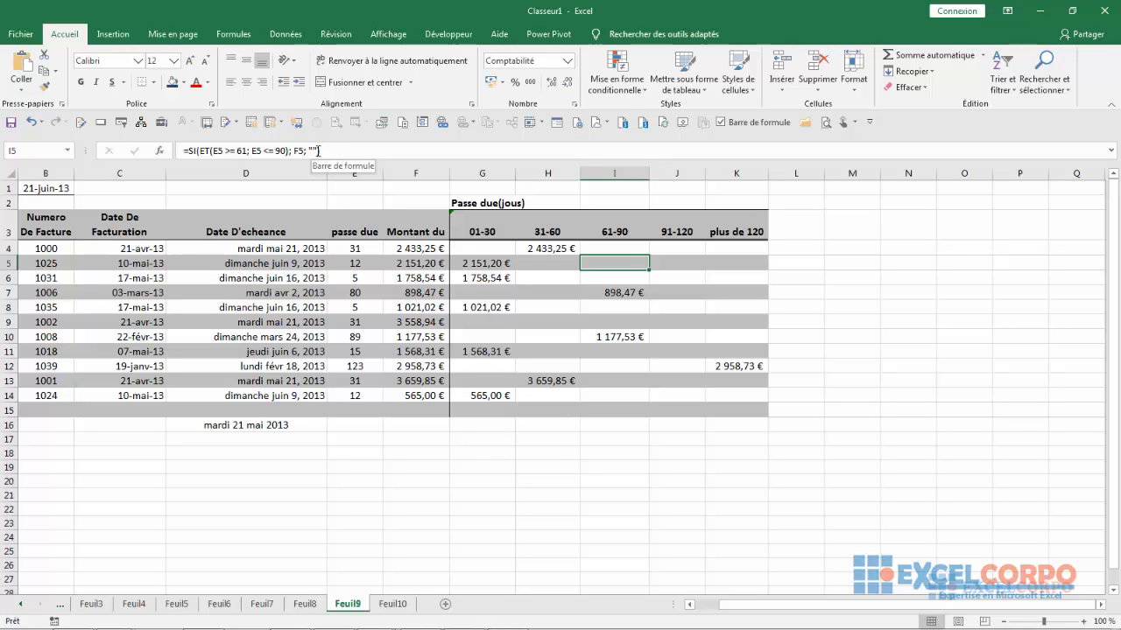
click(672, 233)
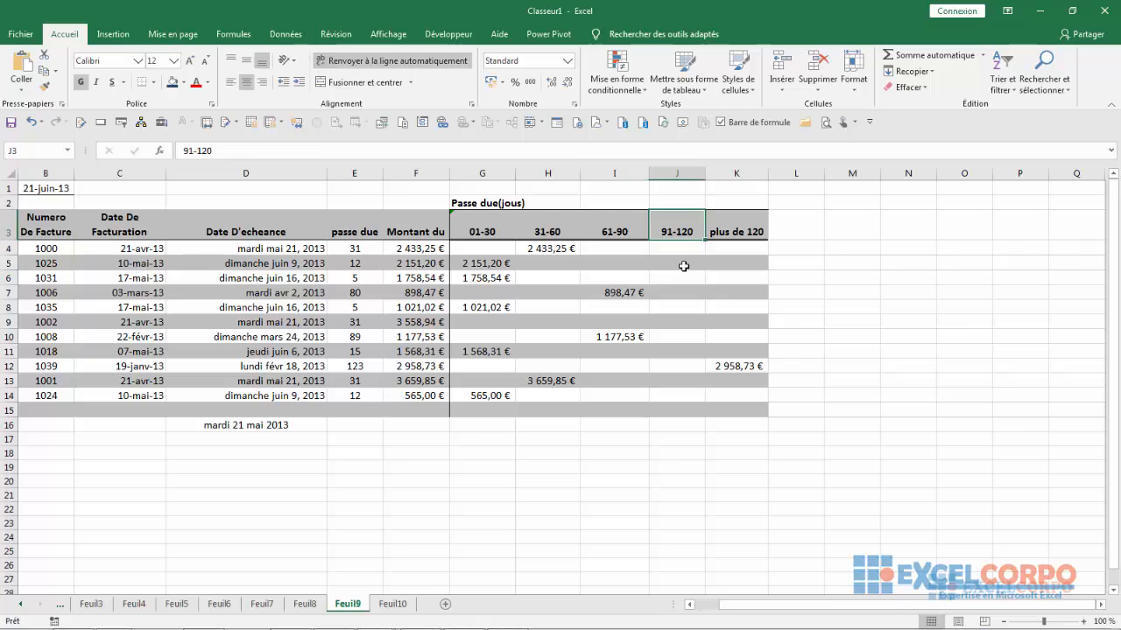
click(679, 261)
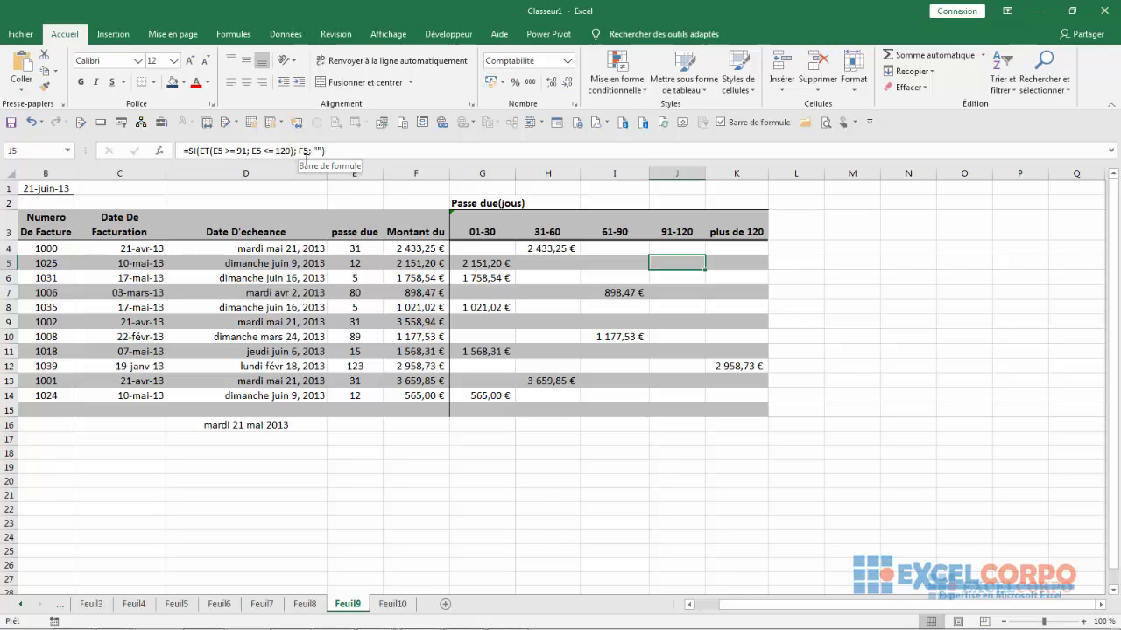
Step: Examine the plus de 120 column formulas in K4, K11 and K12, dismissing the Windows colour scheme prompt
click(723, 279)
click(741, 251)
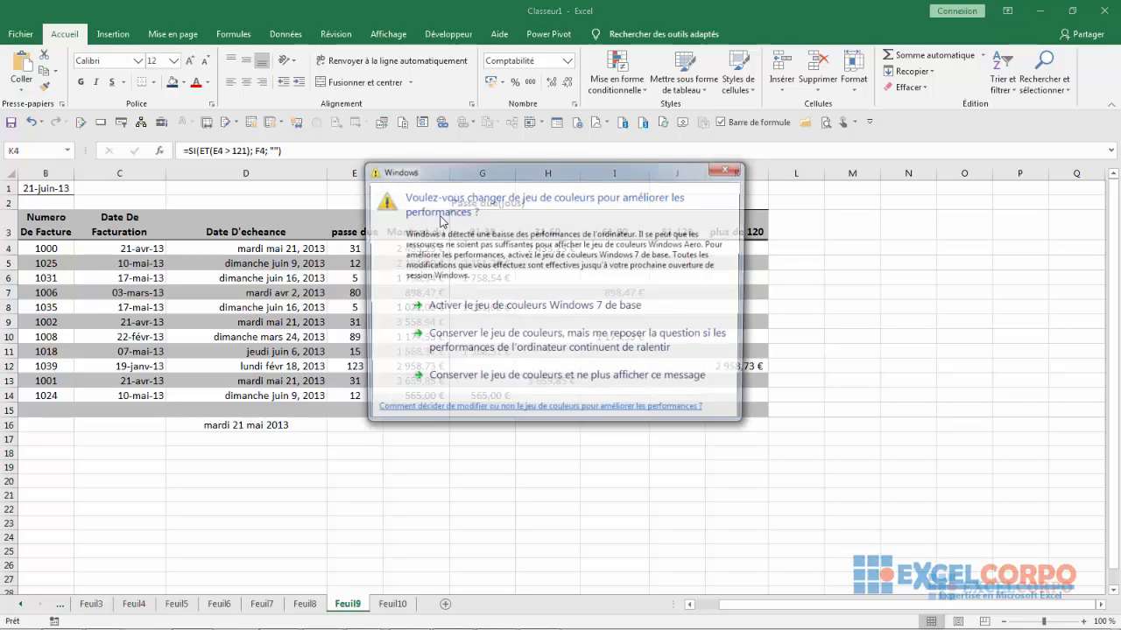
click(727, 167)
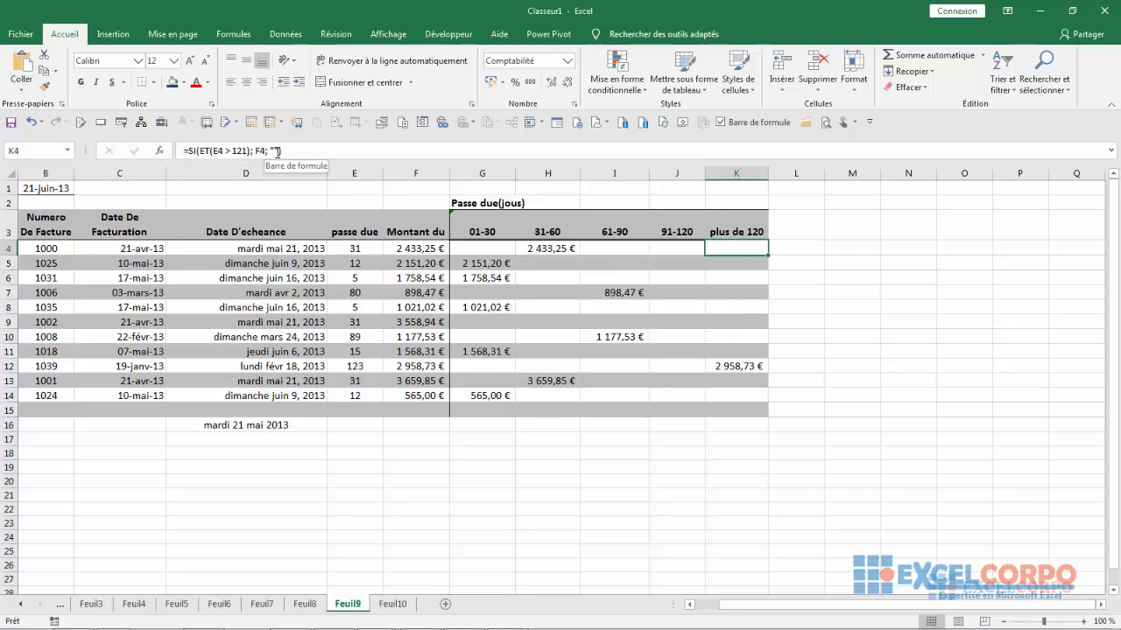
click(732, 348)
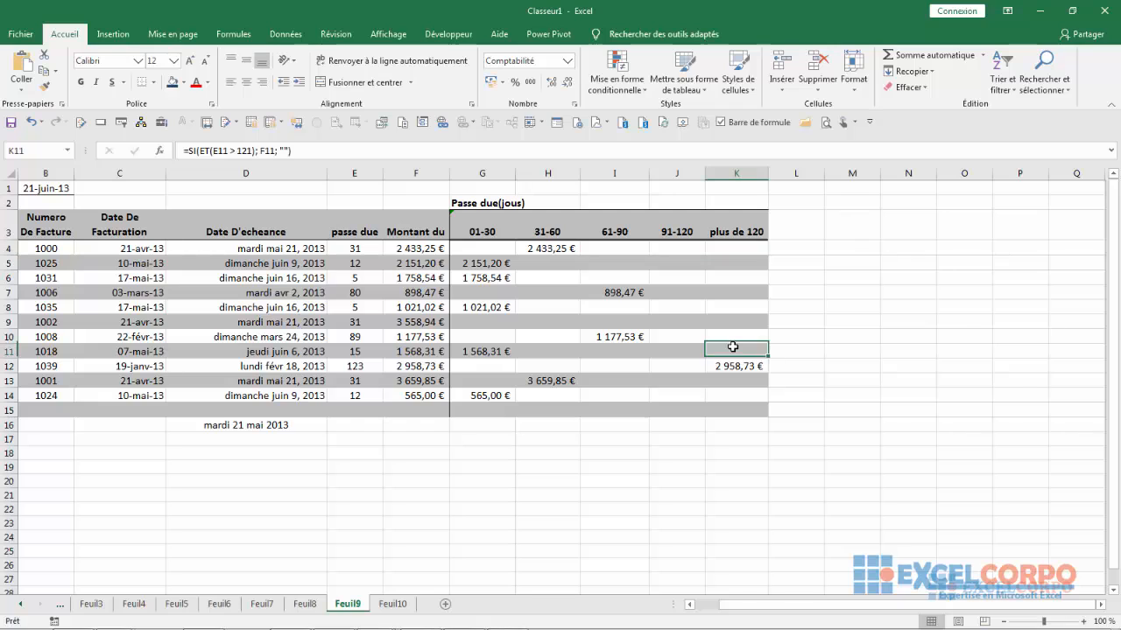
click(740, 366)
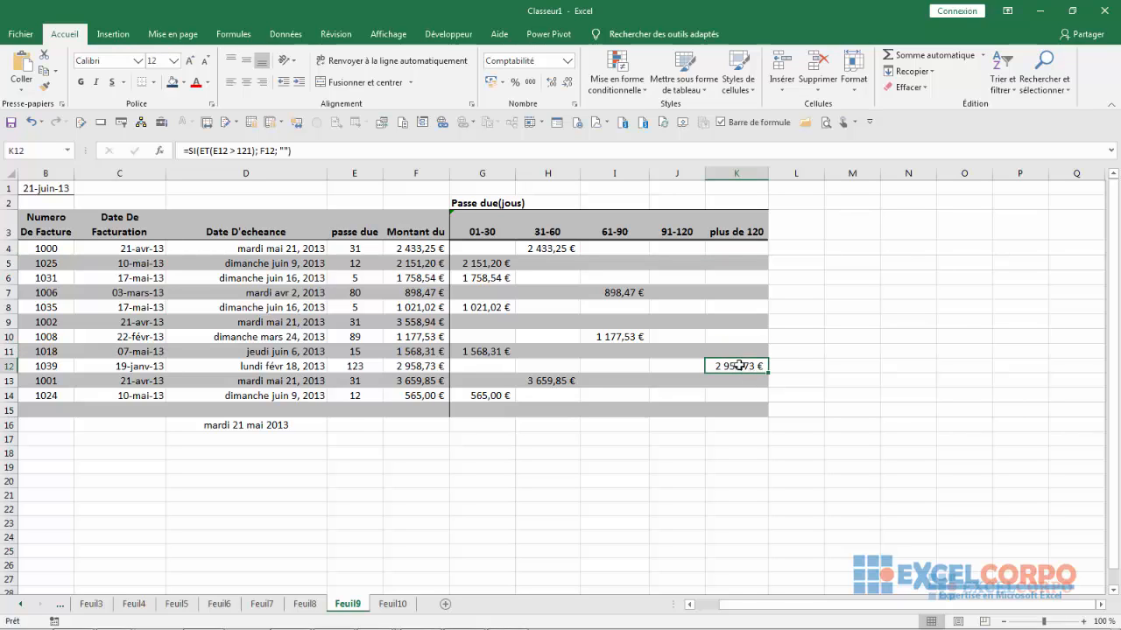
click(220, 151)
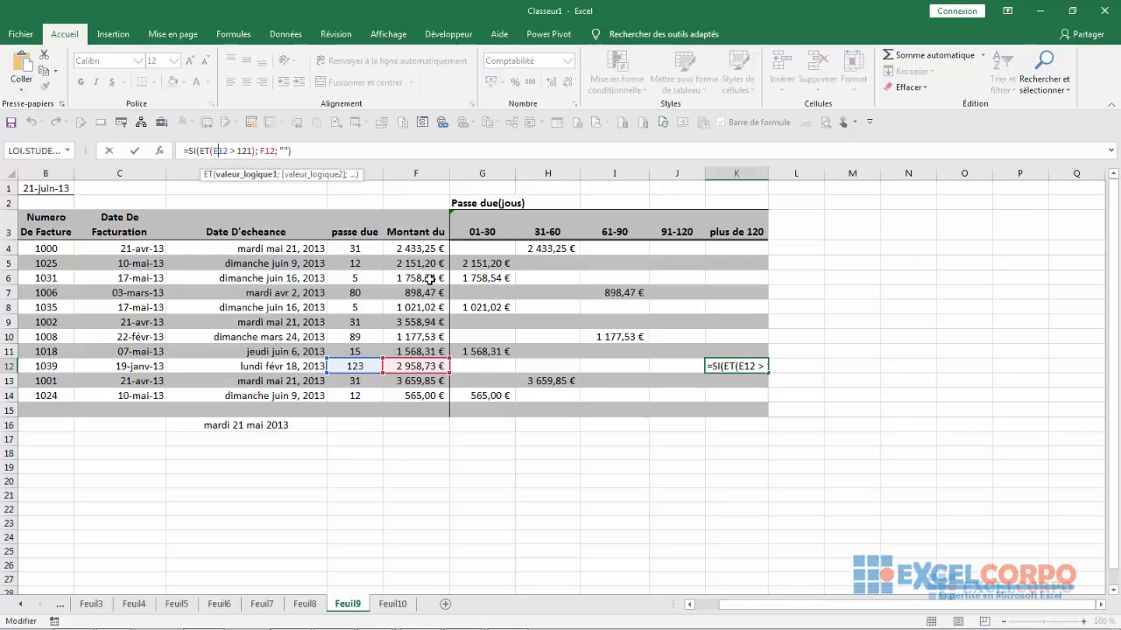
key(Return)
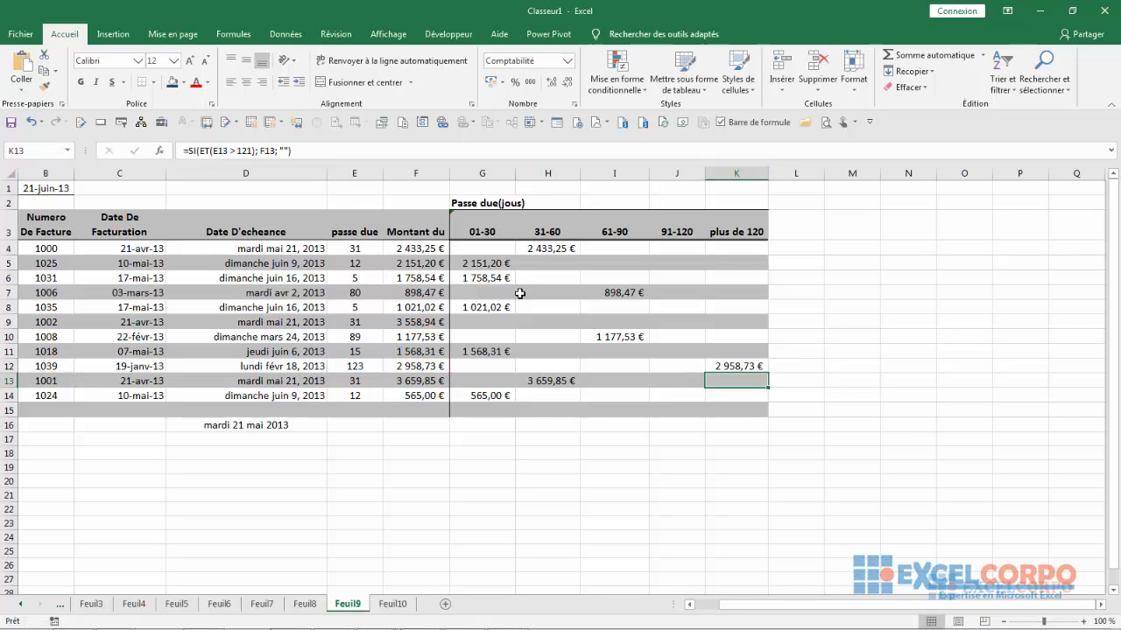
Step: Recheck the SI formulas of the 01-30 column in G7 and G10 to G12
click(436, 298)
click(481, 292)
click(482, 336)
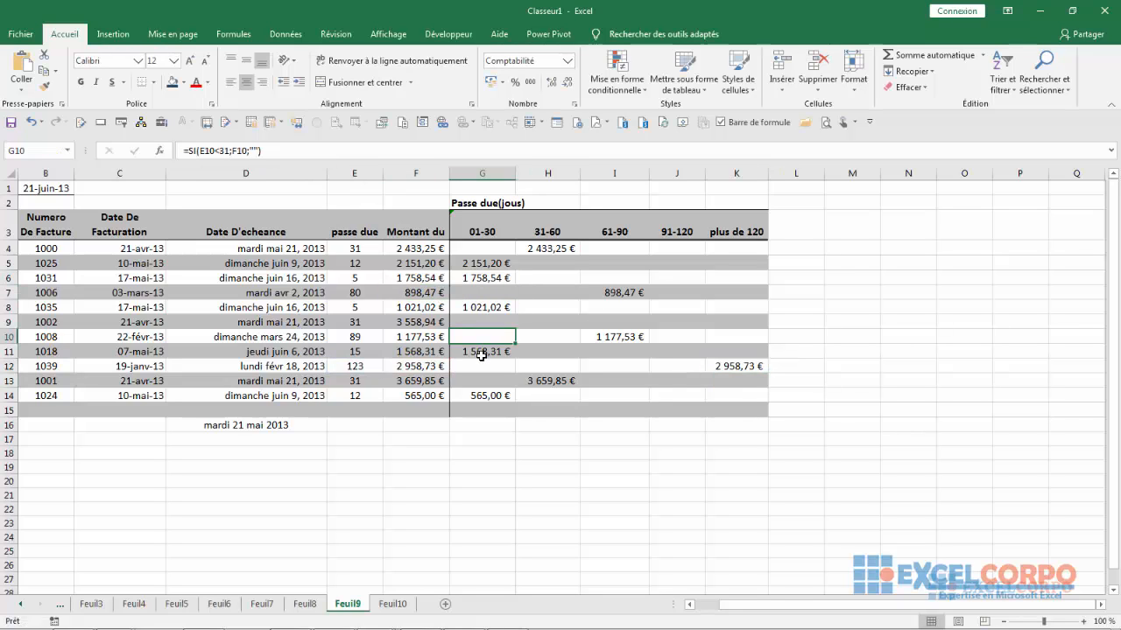
click(481, 354)
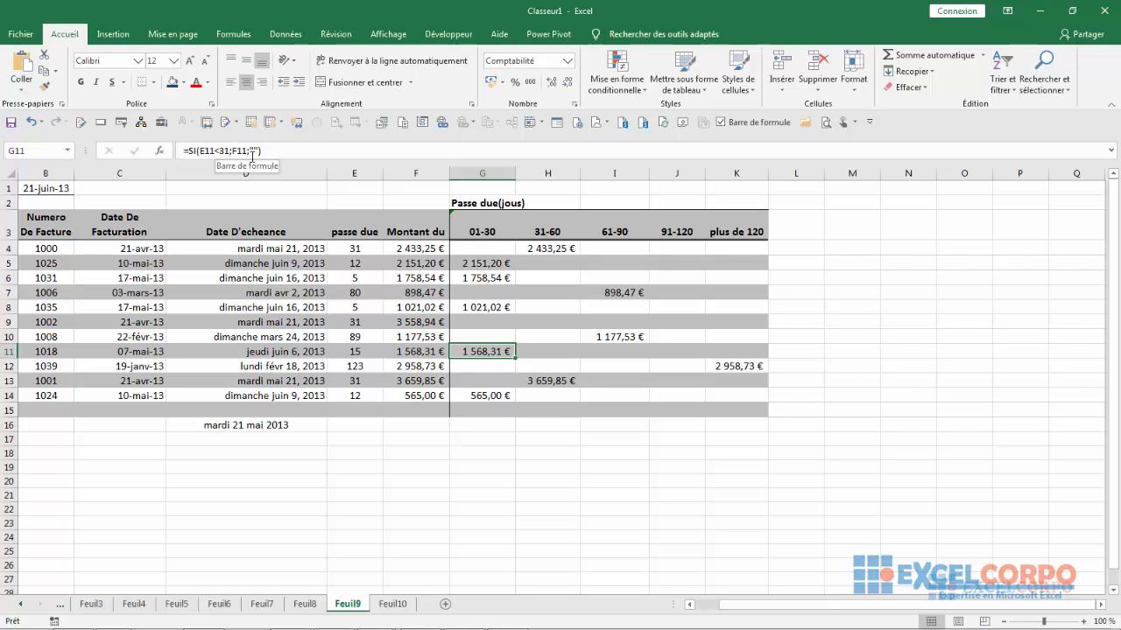
key(Down)
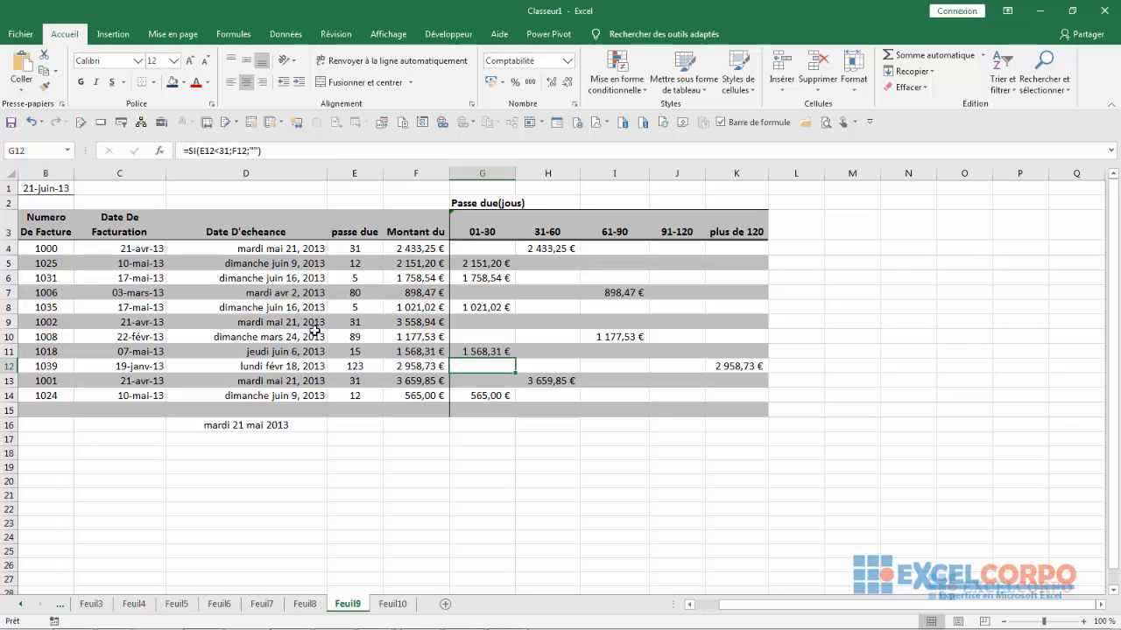
Step: Compare the due date formulas in D11, D4 and D5
click(281, 346)
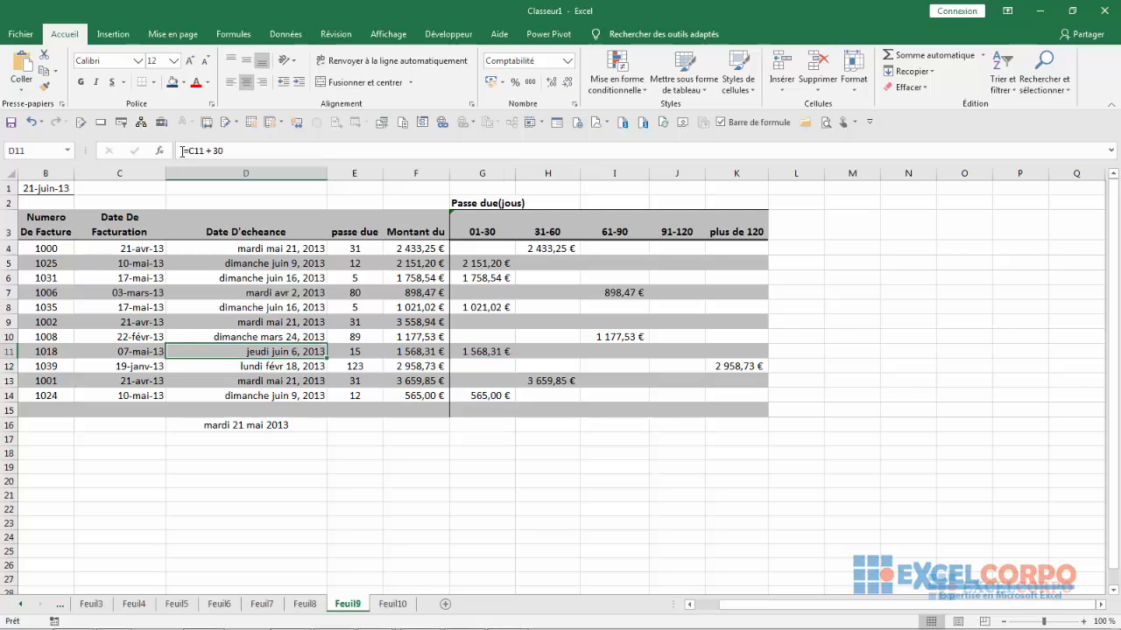
click(276, 248)
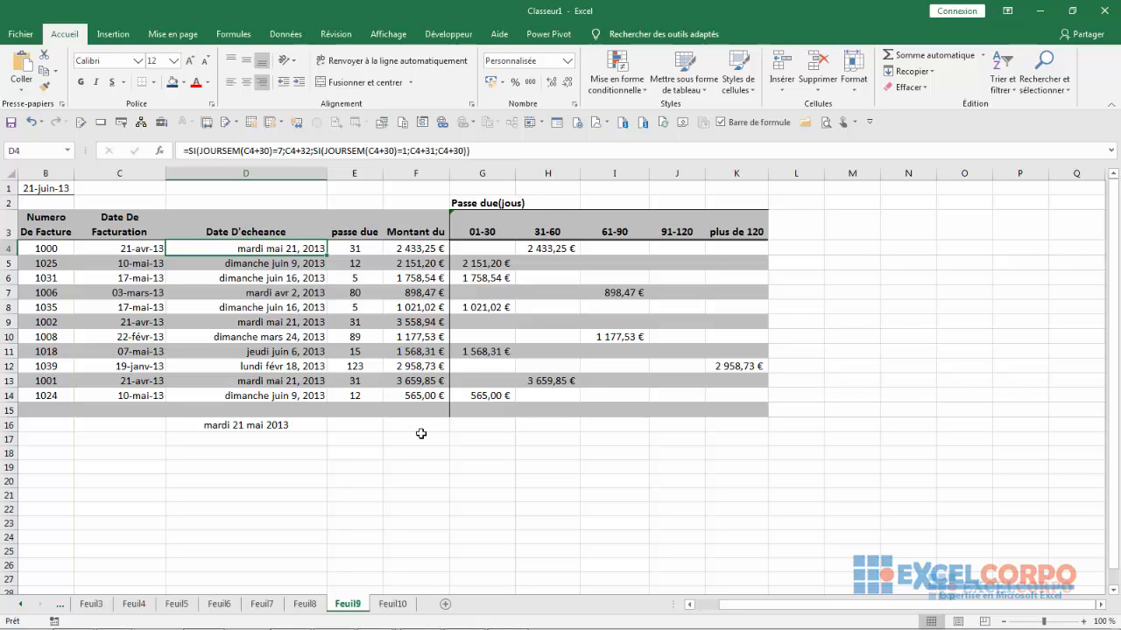
key(Down)
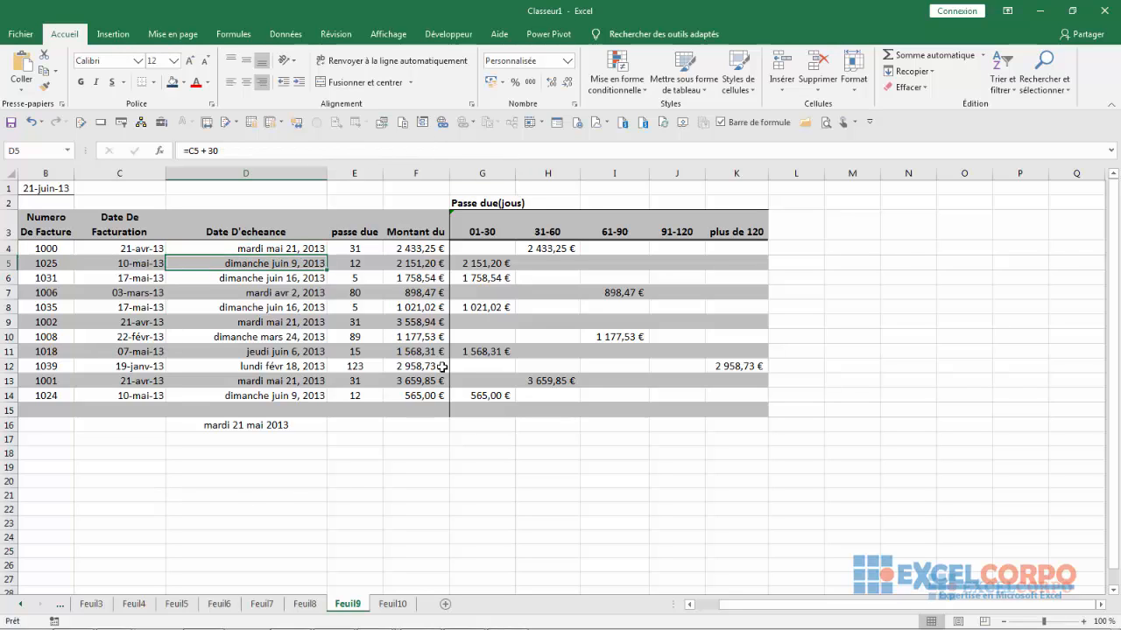
click(354, 456)
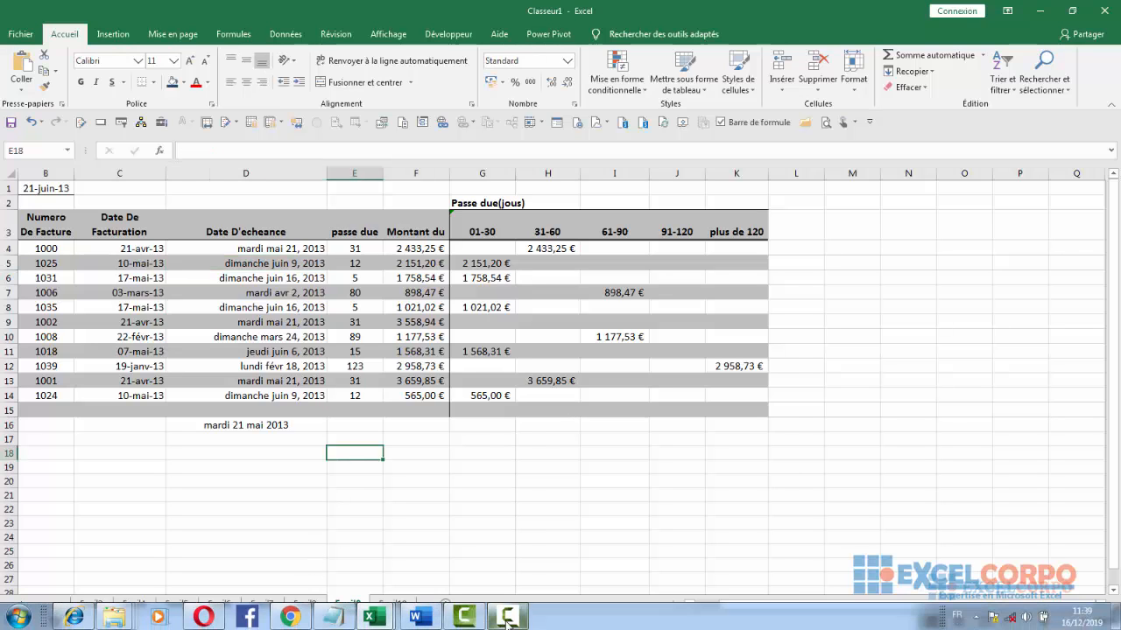
click(510, 617)
click(1054, 582)
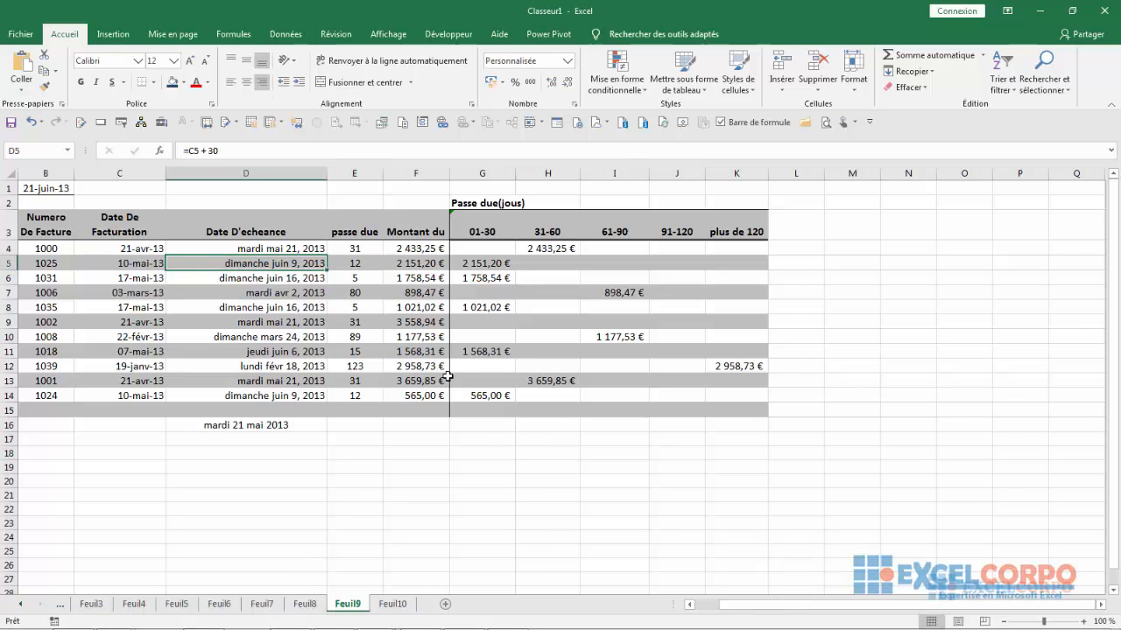
click(354, 456)
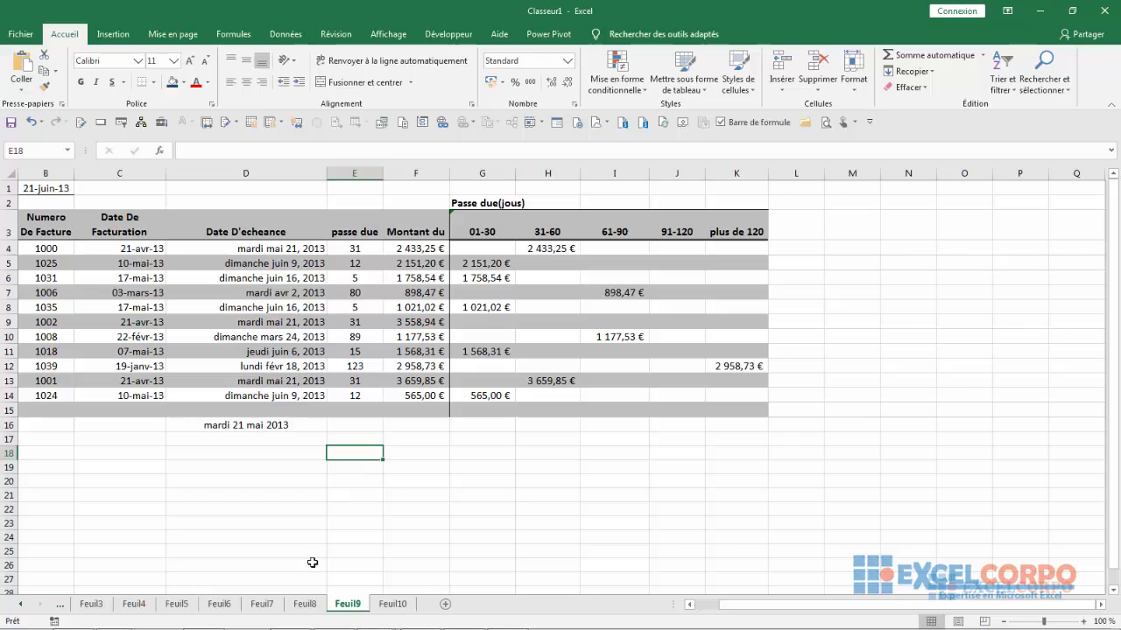
mouse_move(386, 621)
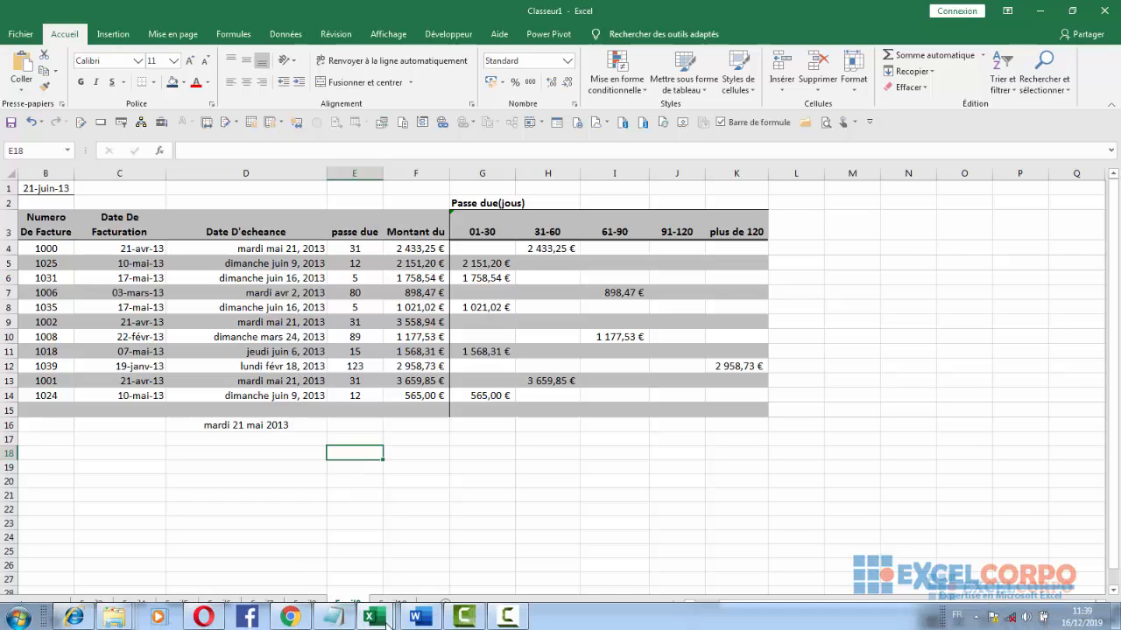
click(507, 617)
click(1088, 578)
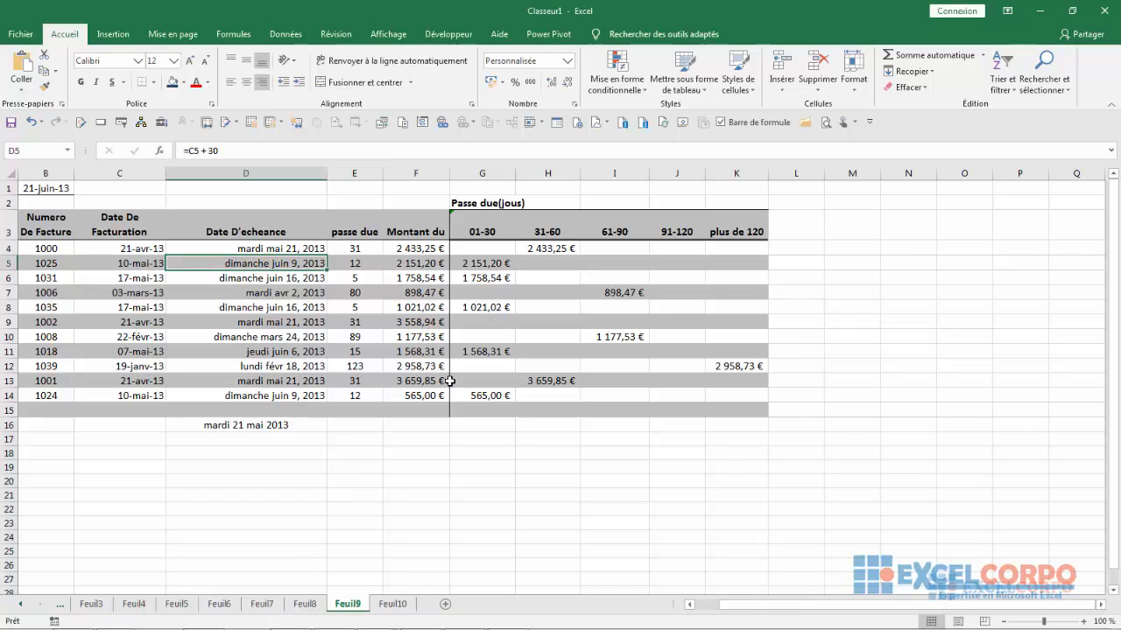